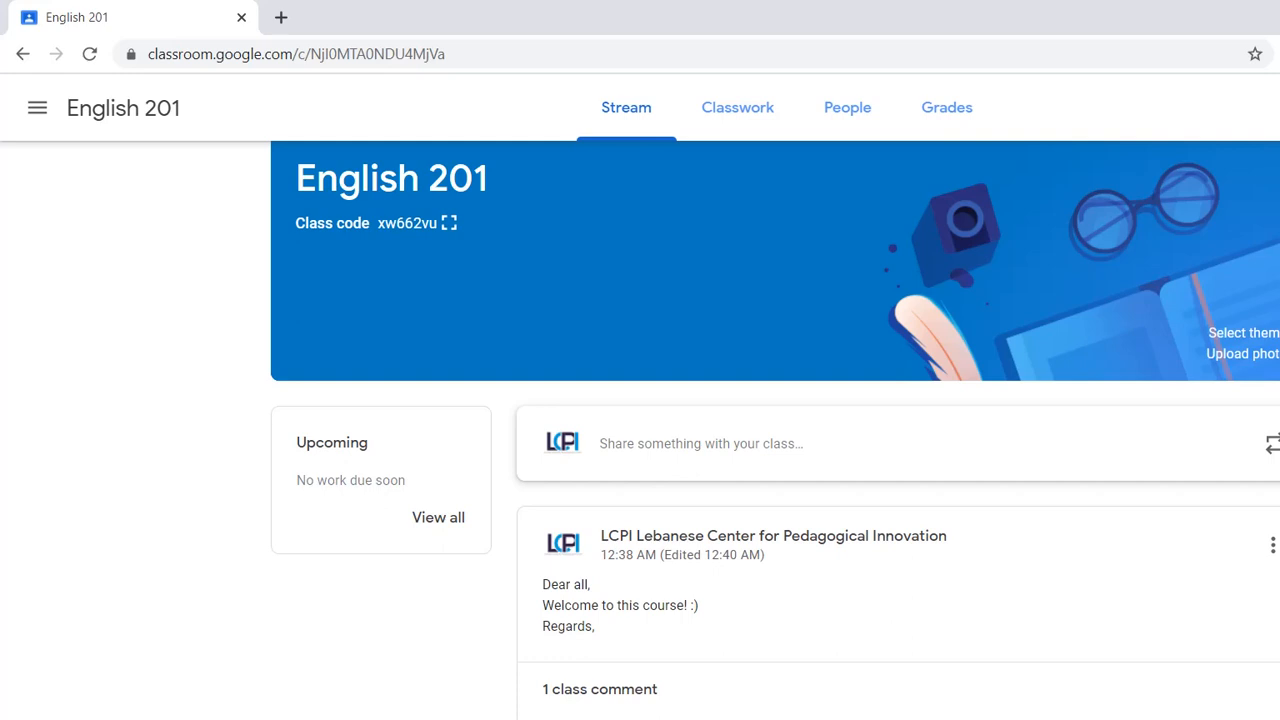
- Create a new classwork material for English 201 and title it "Intro slides"
left_click(737, 107)
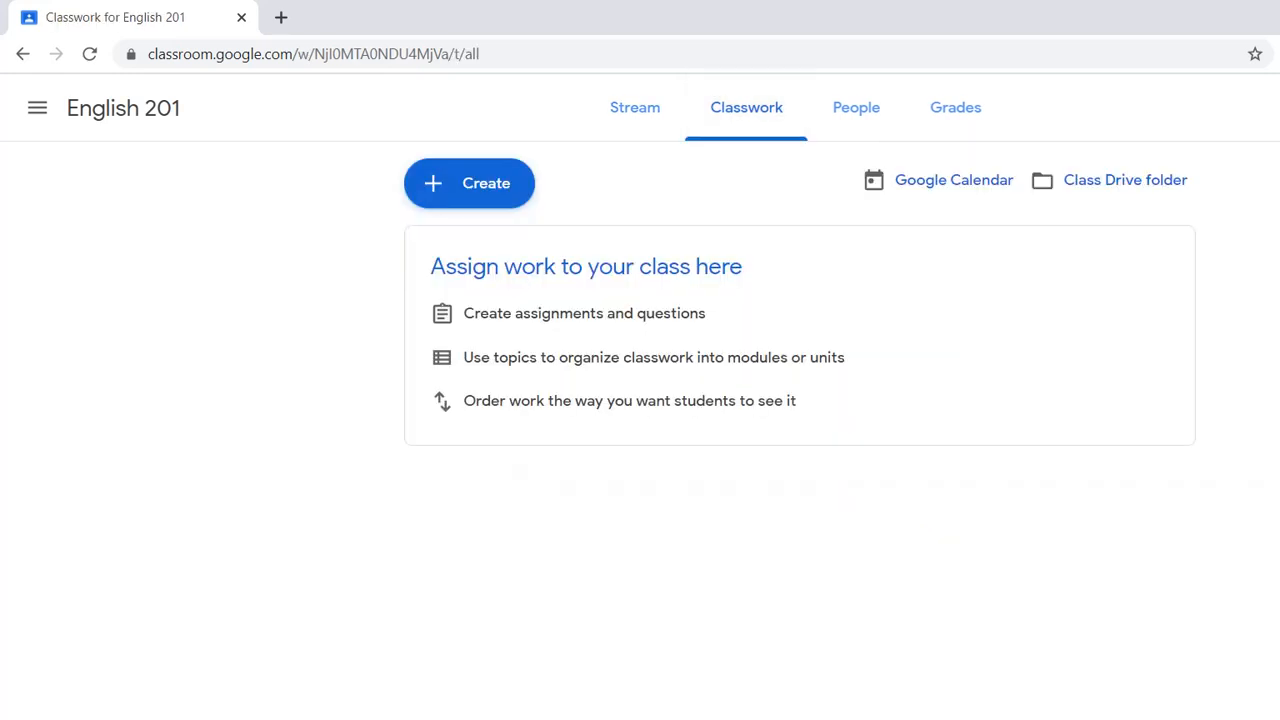
left_click(469, 183)
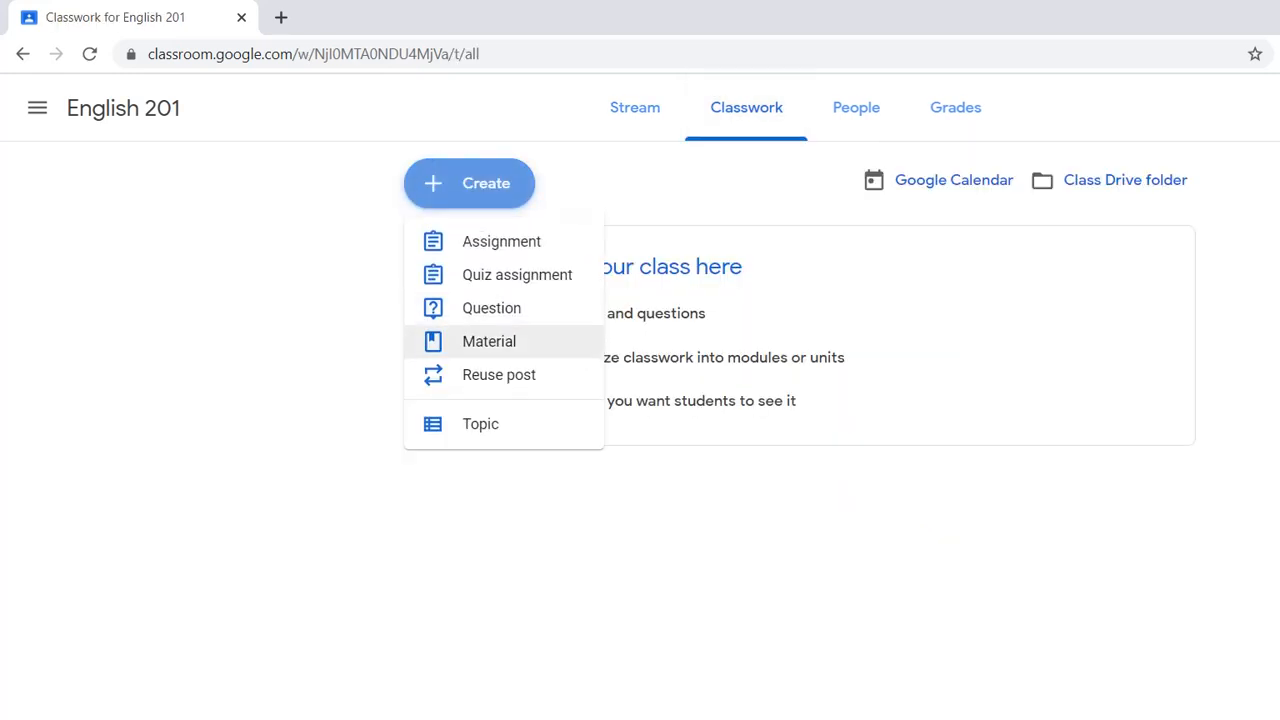
left_click(489, 341)
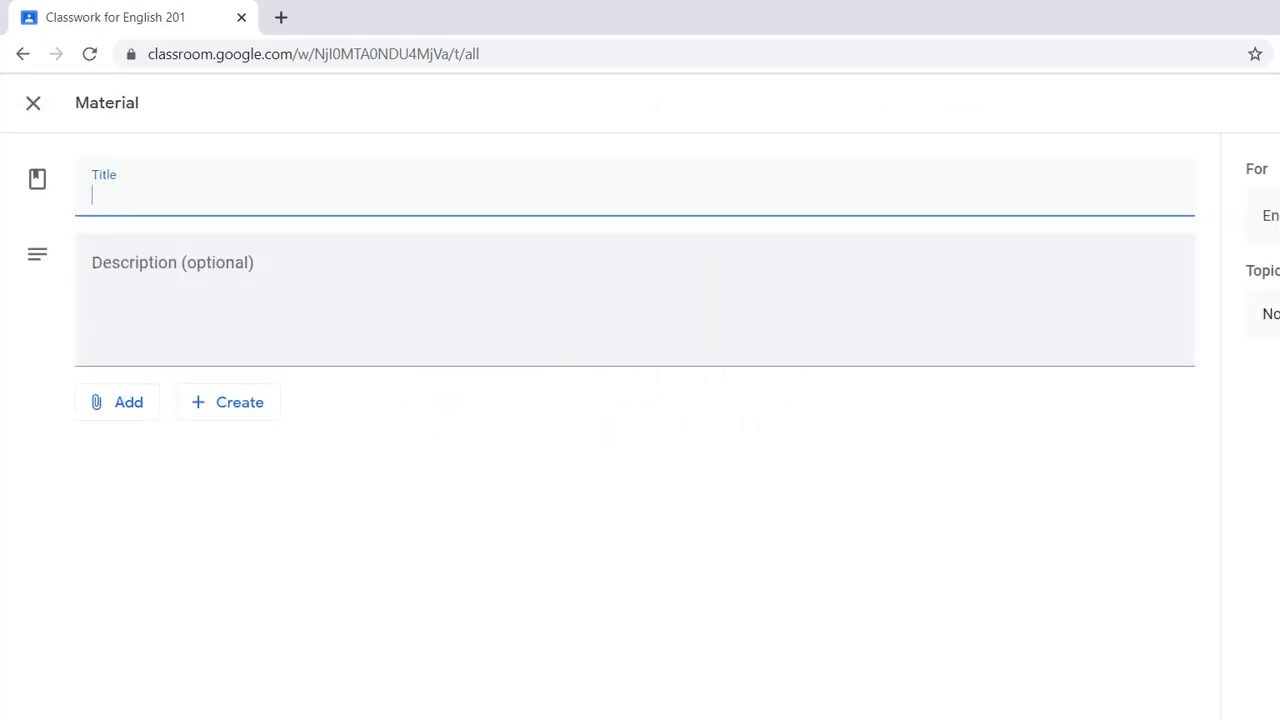
type("Intro slides")
- Attach the file "Google Classroom Getting Started Guide.pdf" from the Workshop April 2018 folder to the material
left_click(117, 402)
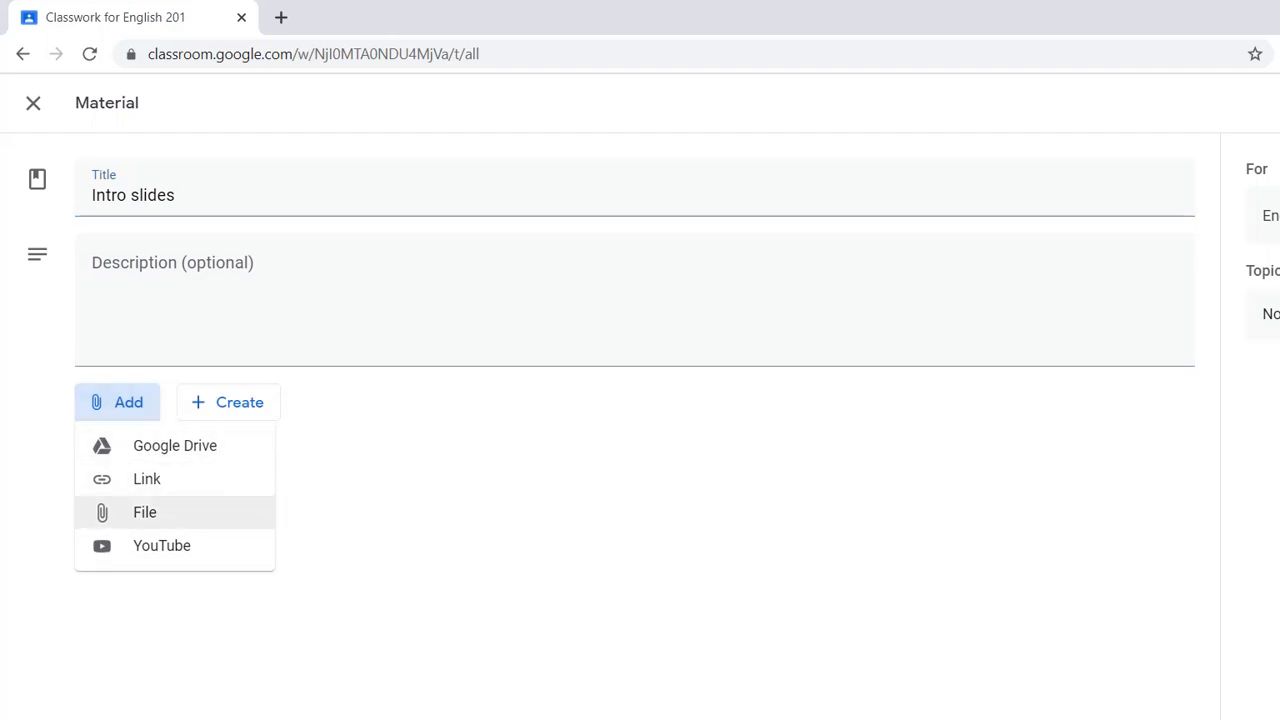
left_click(145, 512)
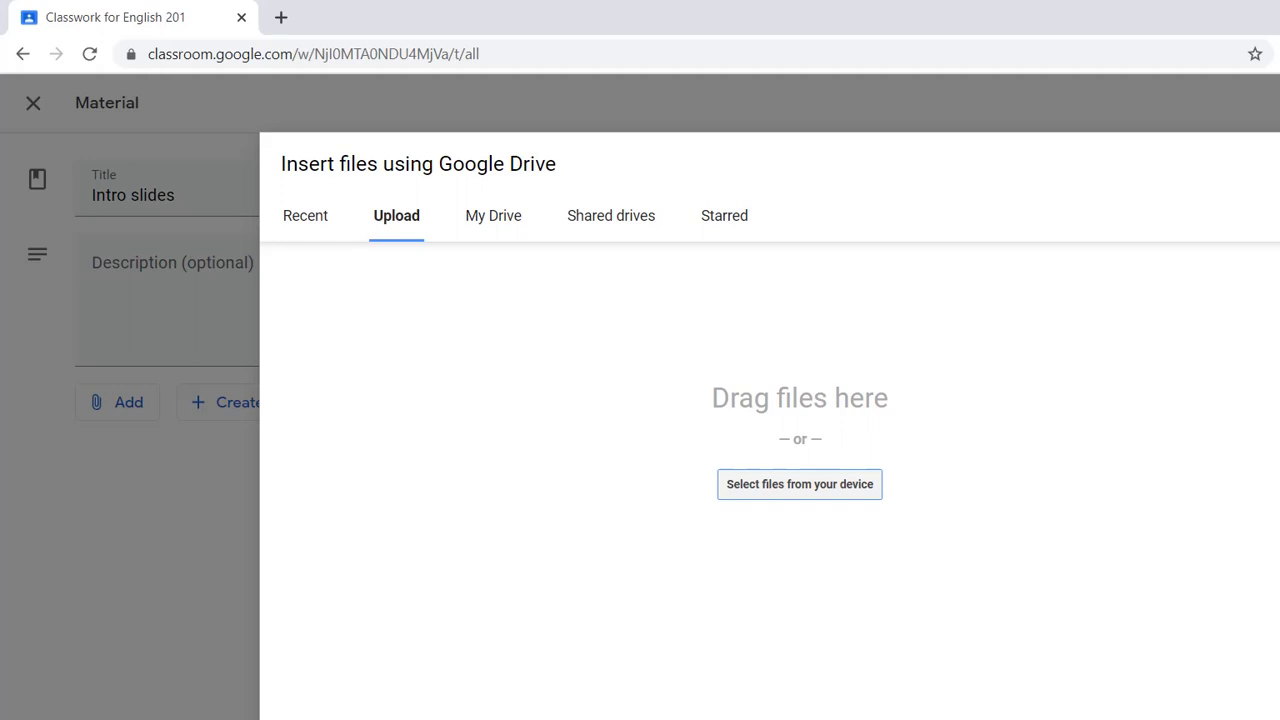
key("alt+Tab")
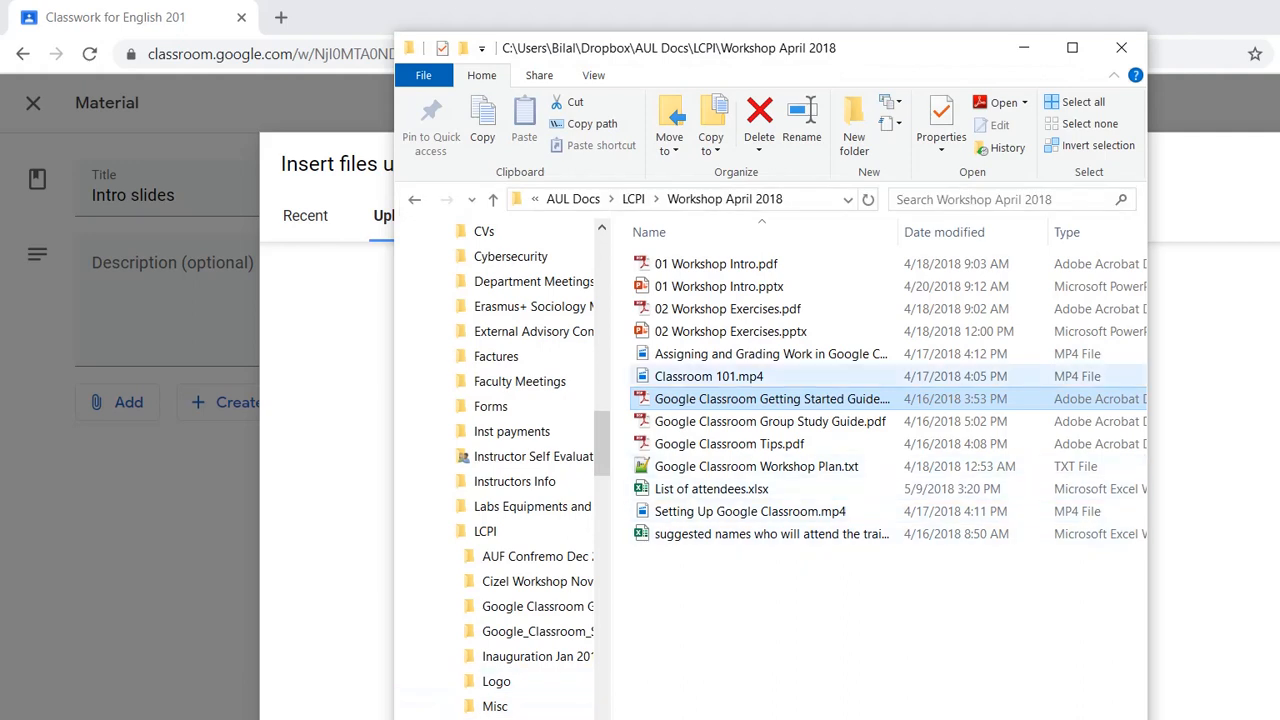
left_click_drag(780, 399, 1263, 490)
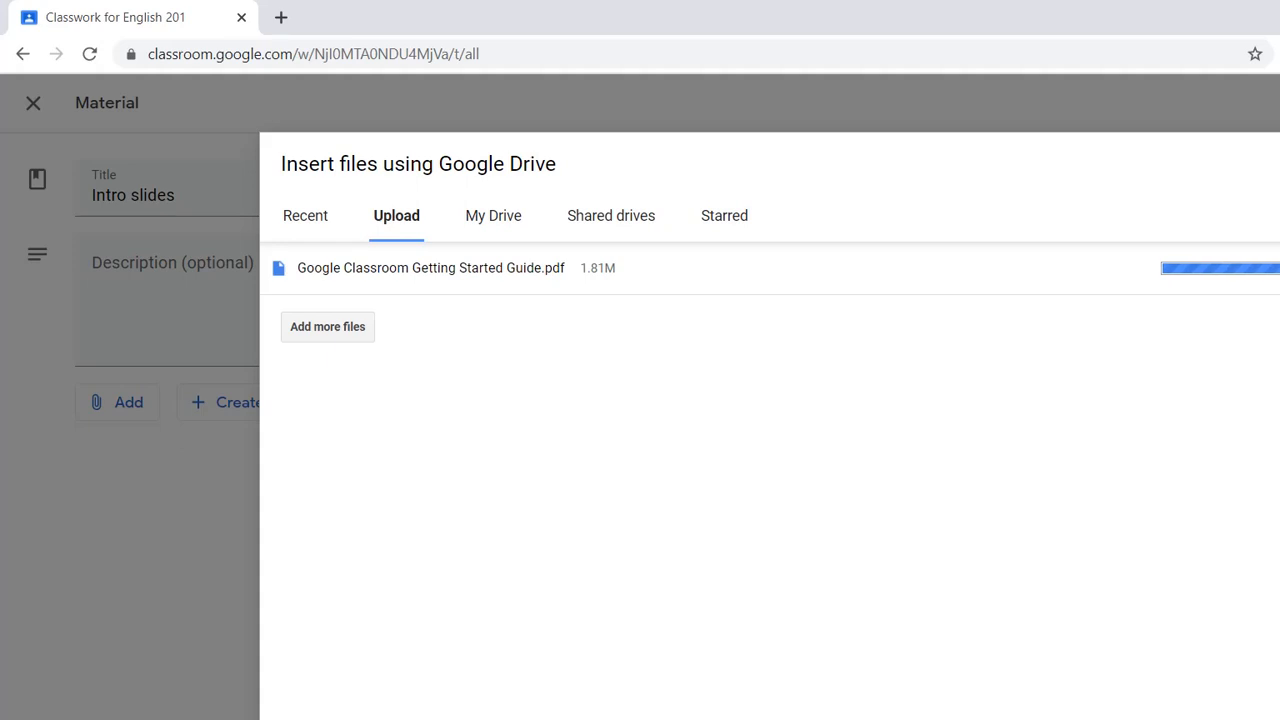
- Enter the material's description "This is the first general introduction to Google Classroom."
left_click(635, 300)
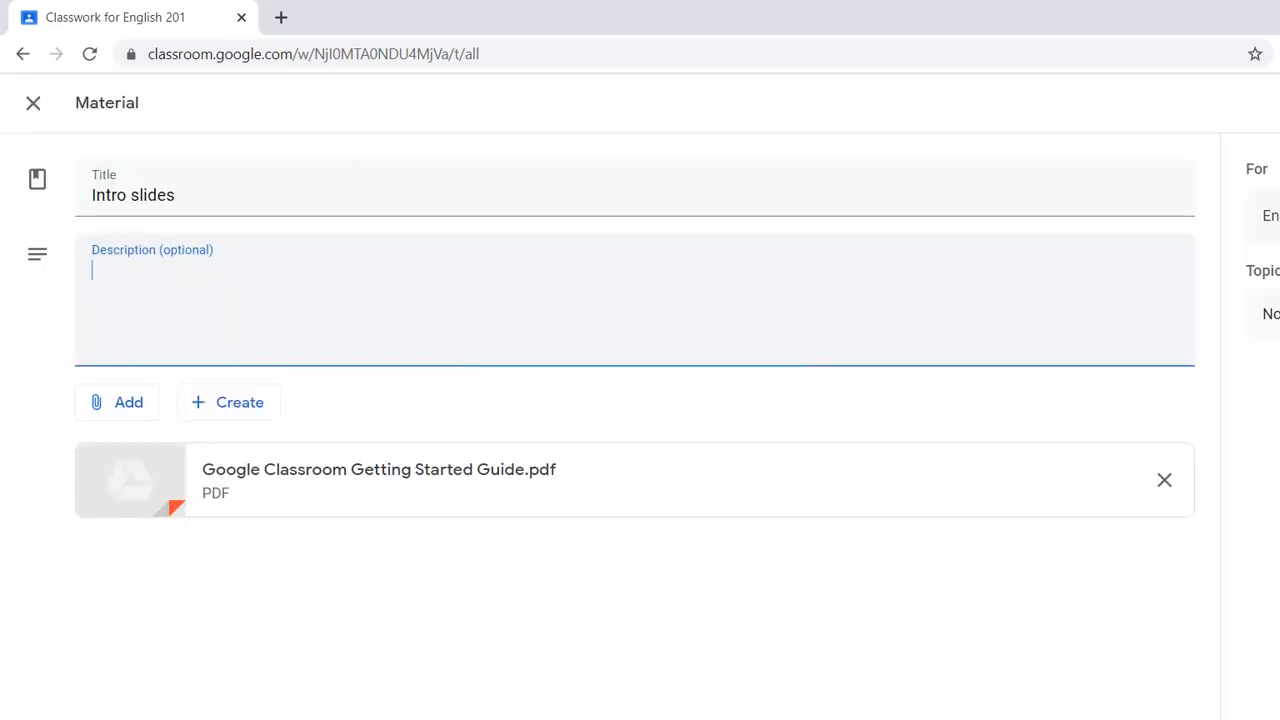
type("This is the first")
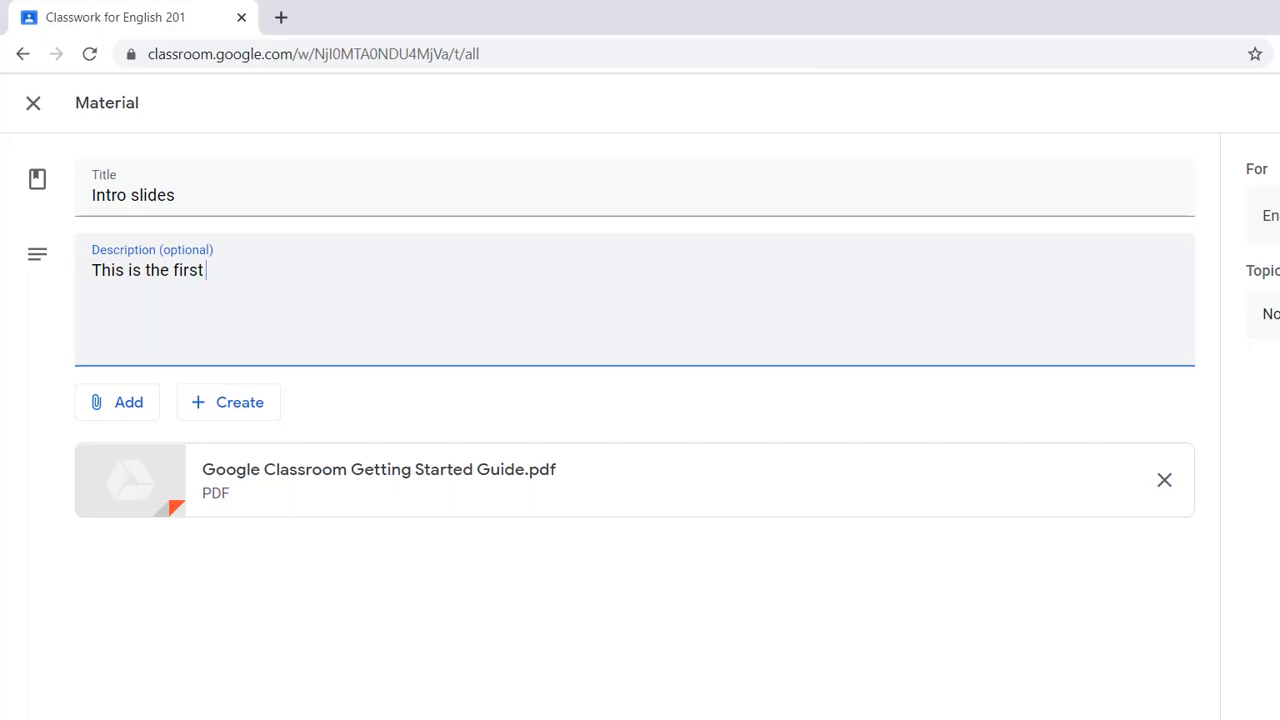
type(" general introductio")
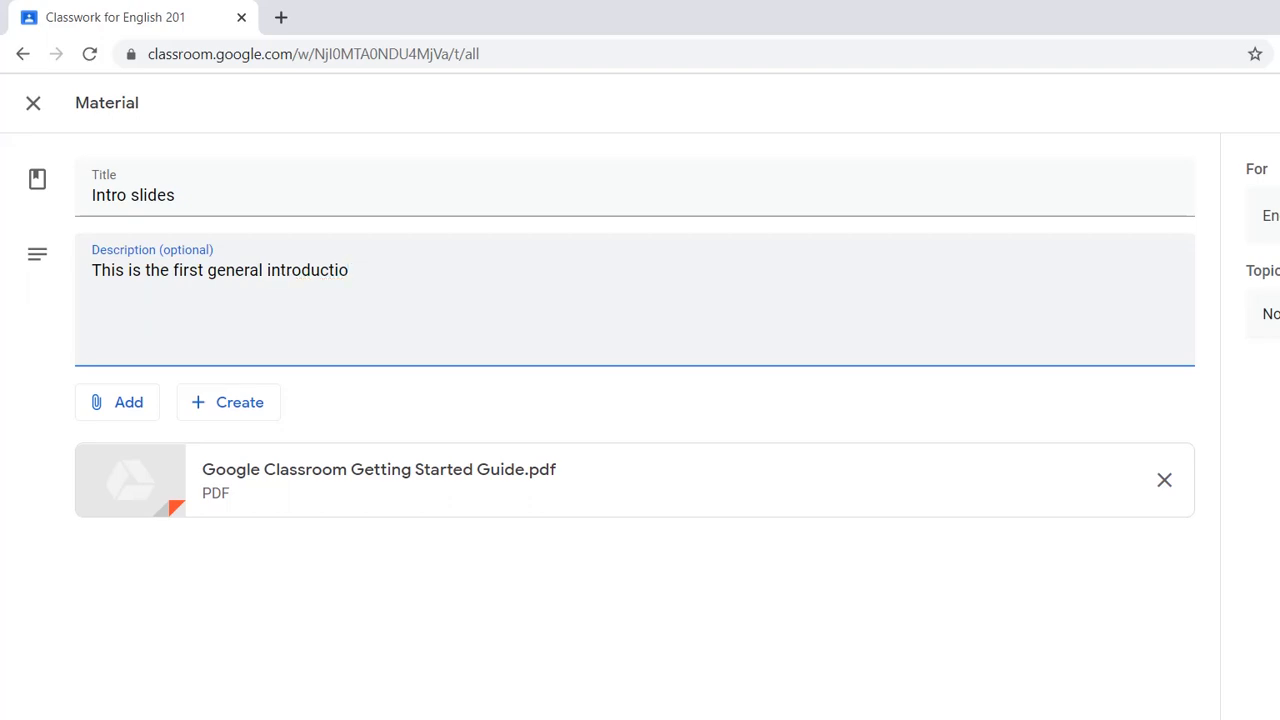
type("n to Google Class")
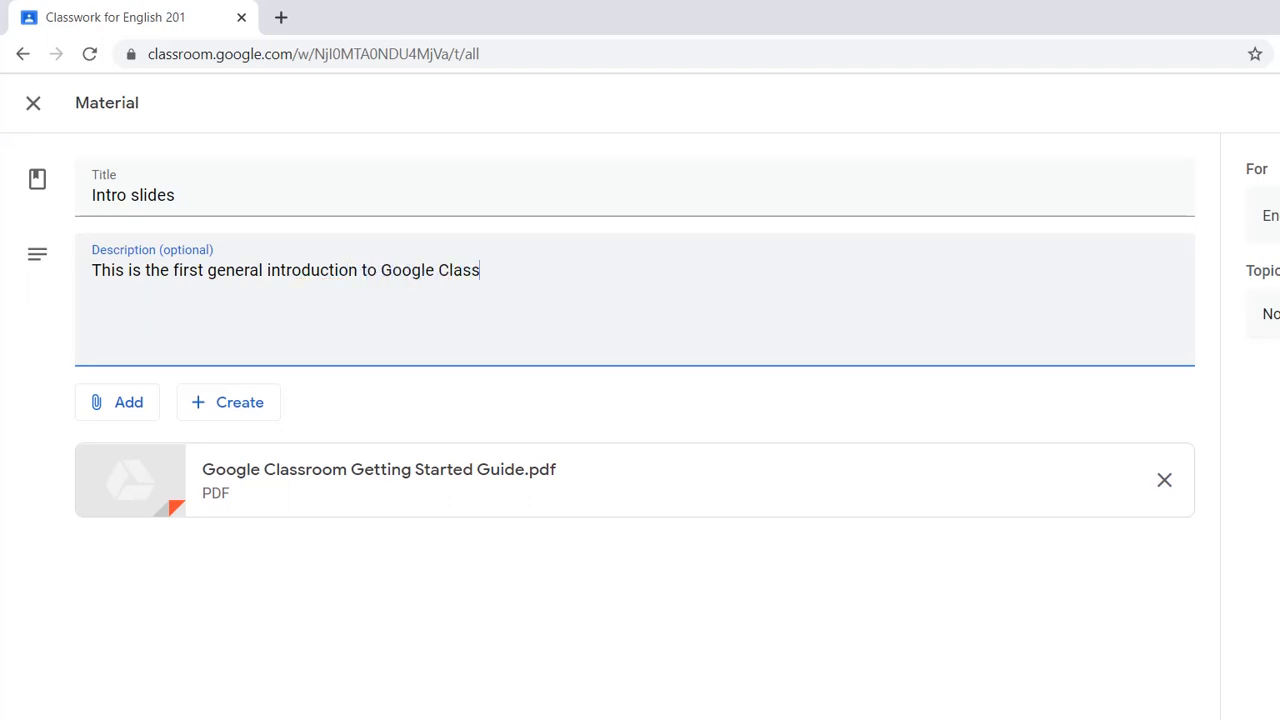
type("room.")
- View the student assignment list without changing it and create the topic "Lectures" for the material
left_click(1270, 216)
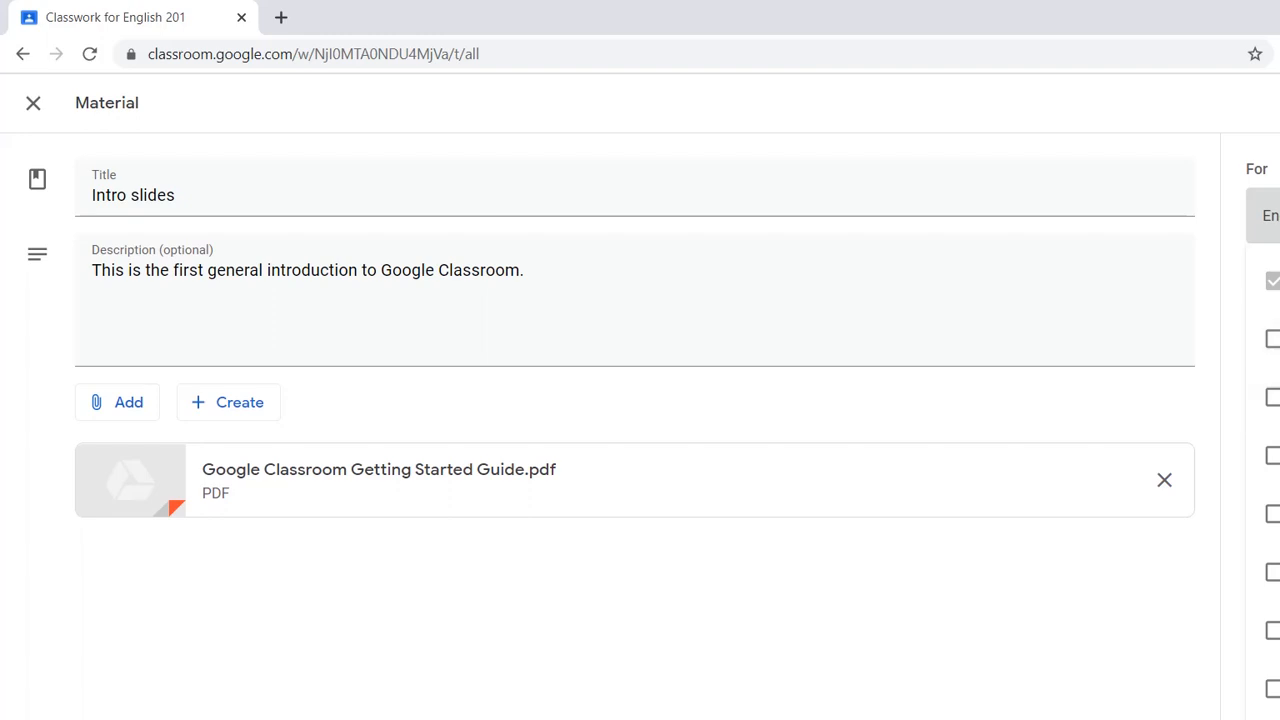
key("Escape")
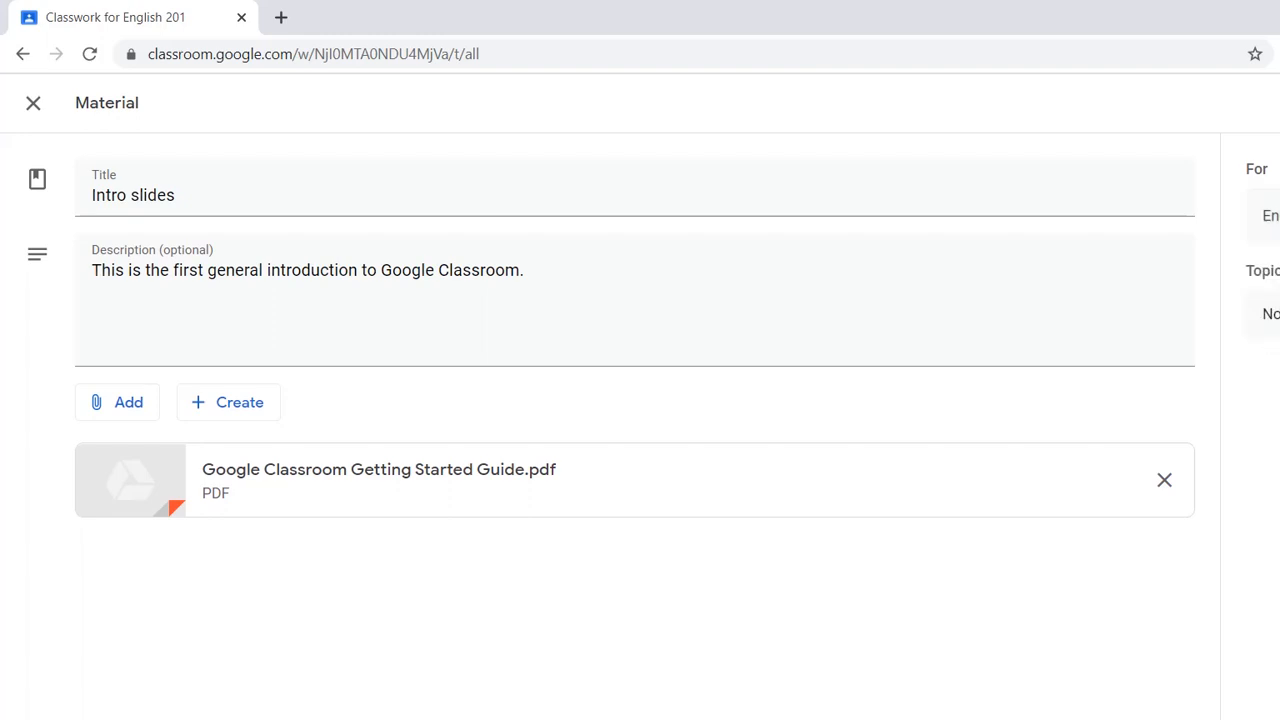
left_click(1266, 313)
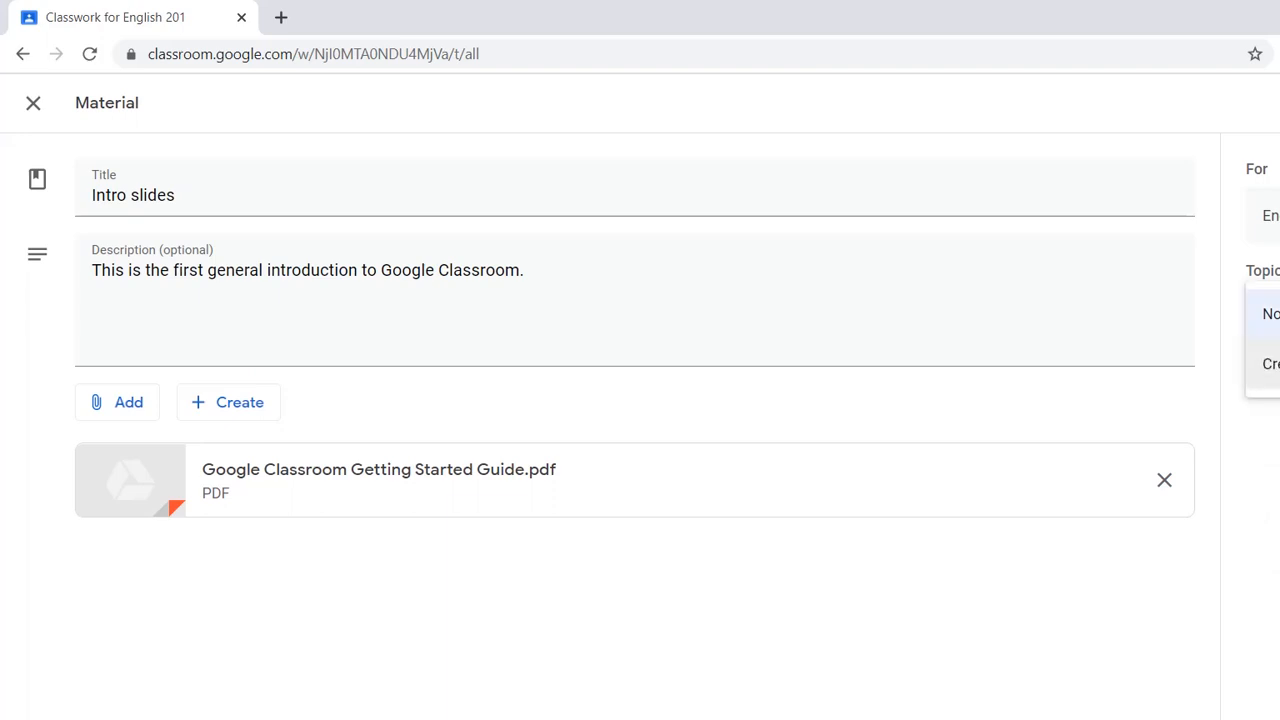
left_click(1266, 363)
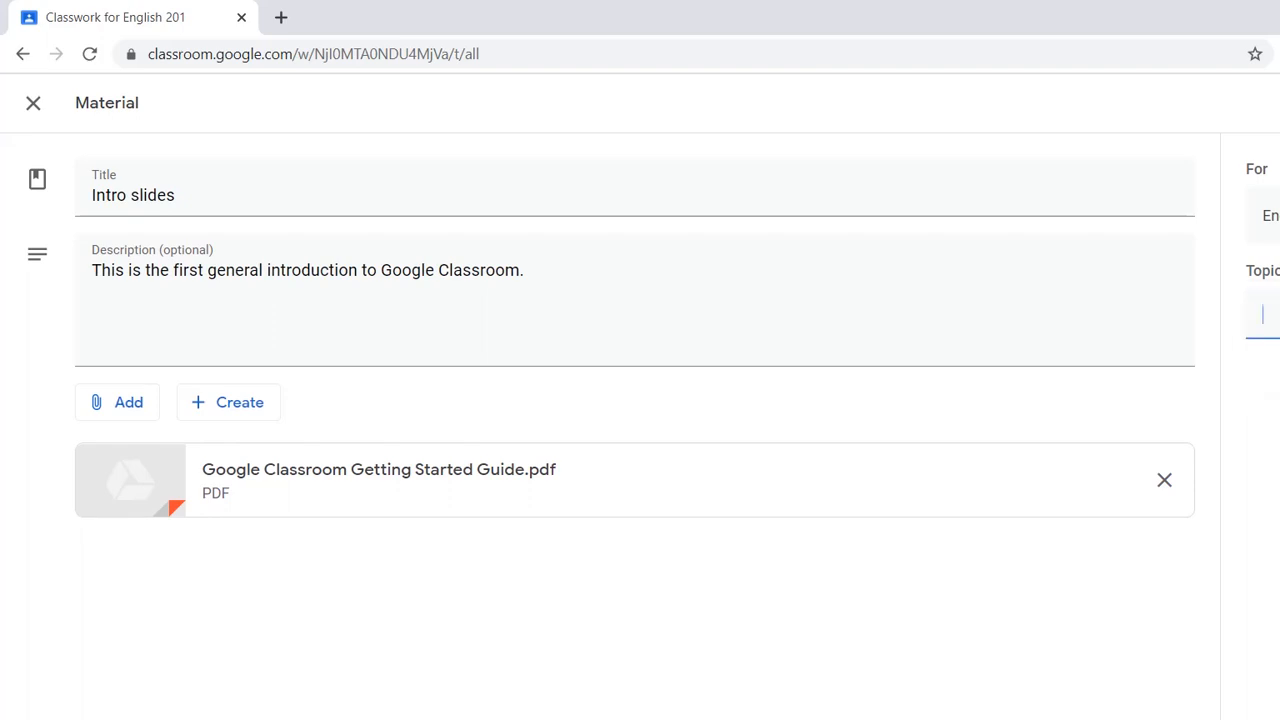
type("Le")
- Search YouTube for "getting started with google classroom" and attach the video "Google Classroom: Getting Started" to the material
left_click(117, 402)
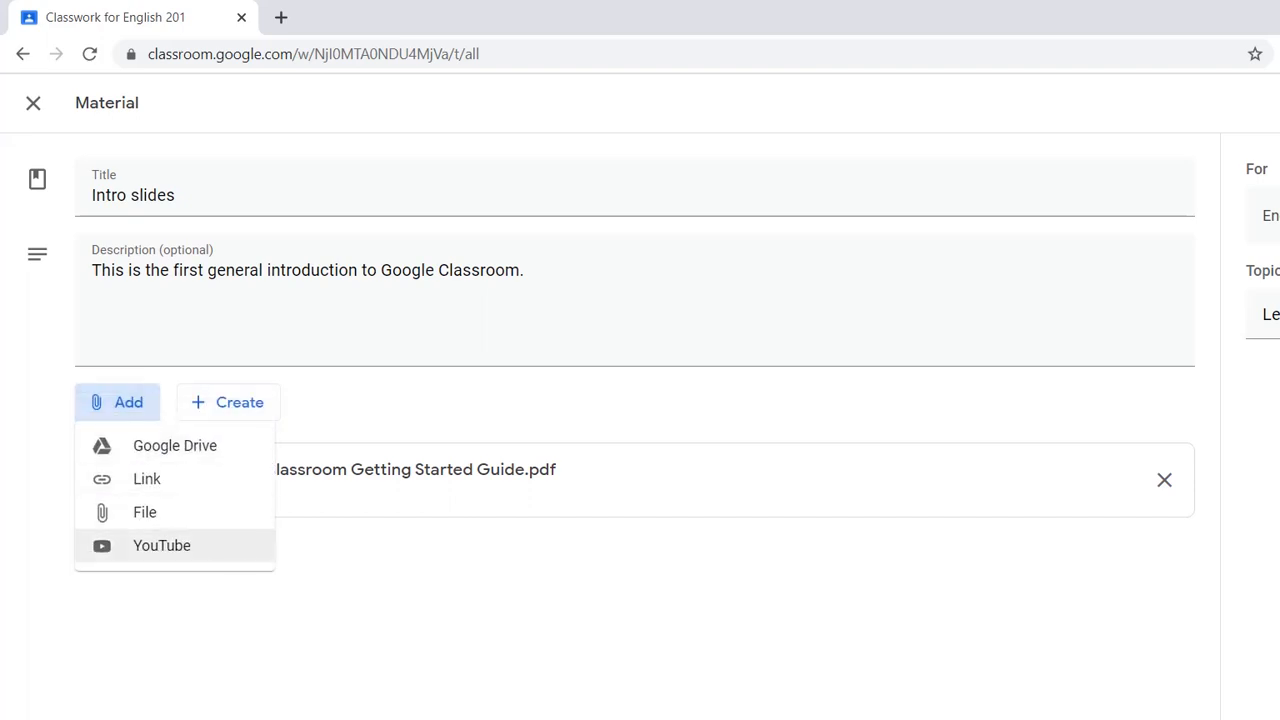
left_click(162, 545)
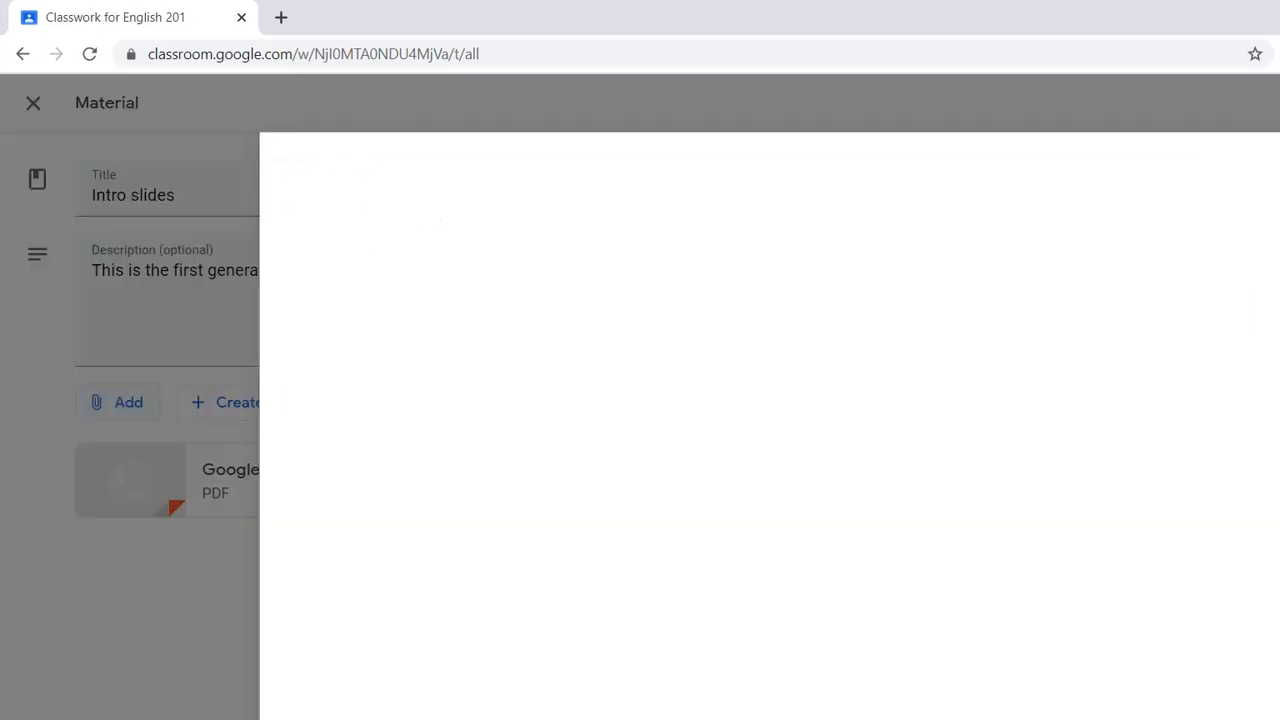
type("g")
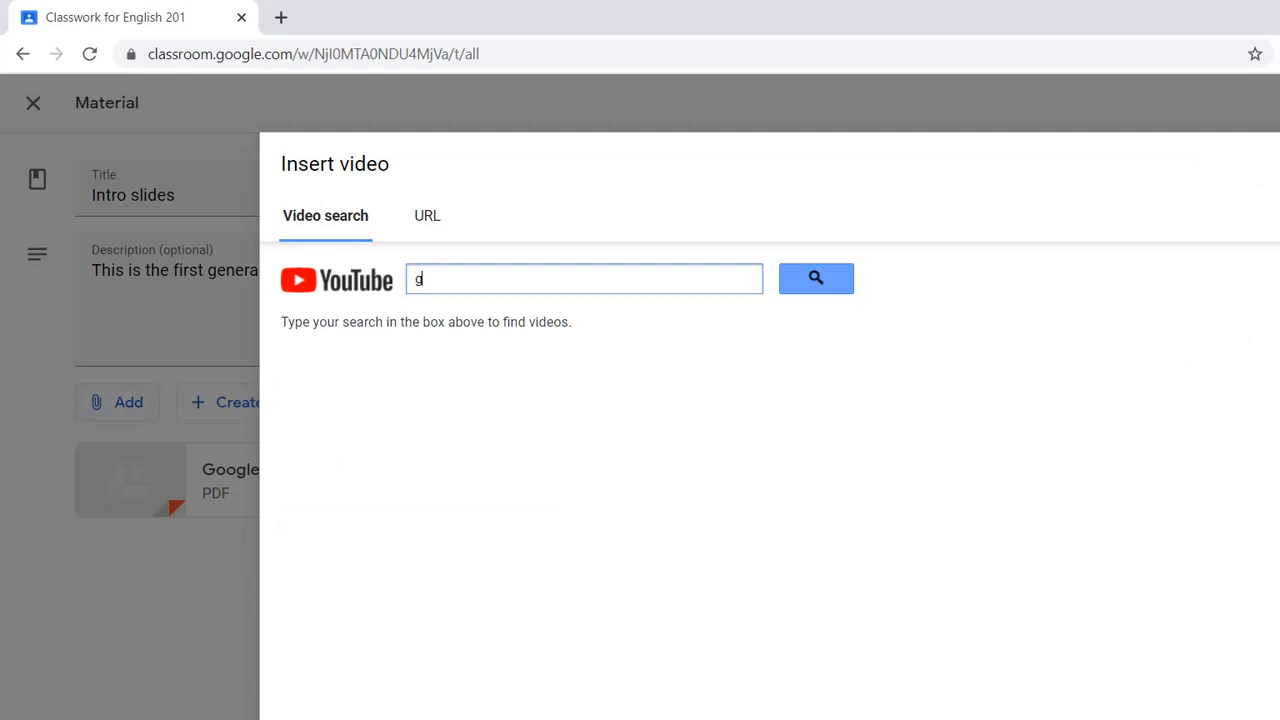
type("etting sta")
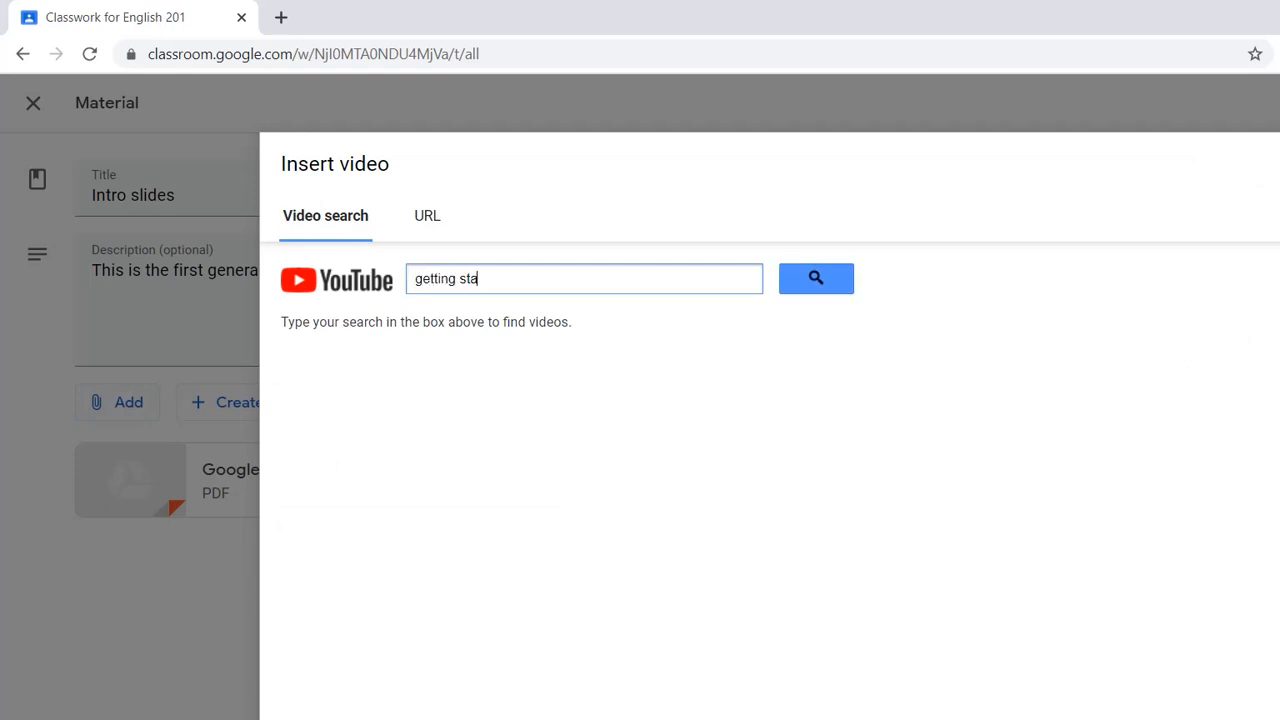
type("rted with google classroom")
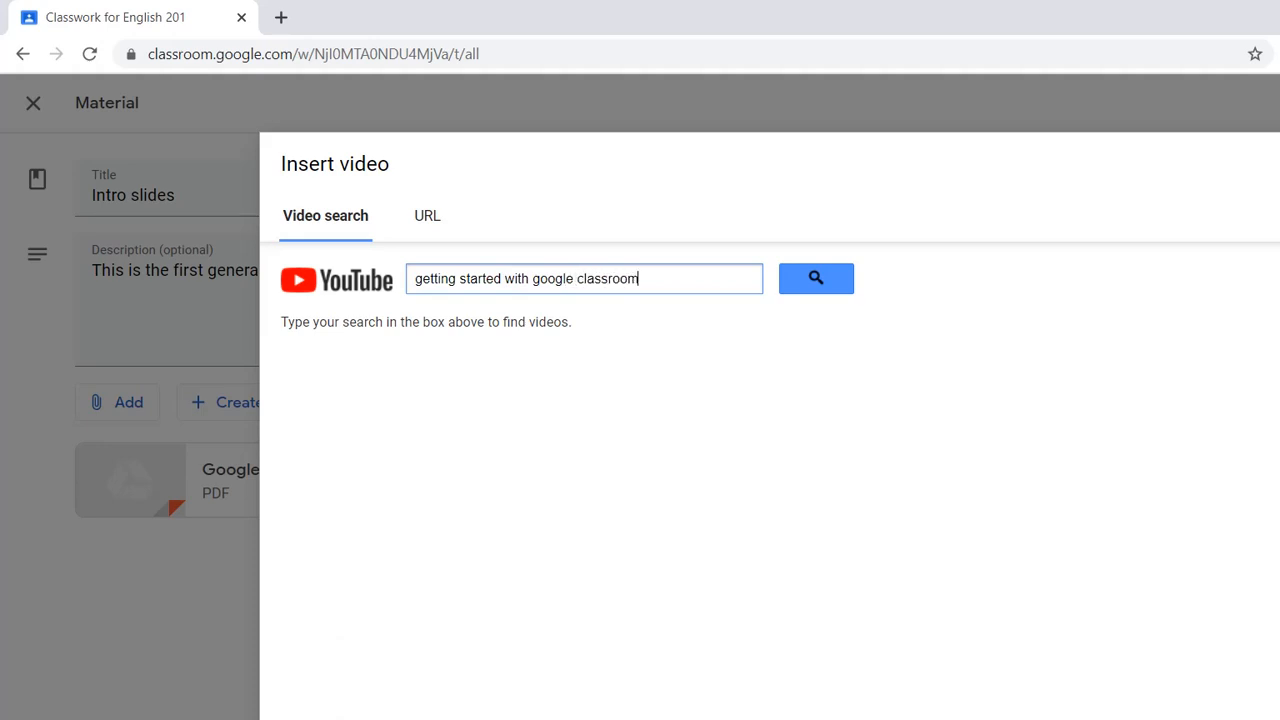
key("Return")
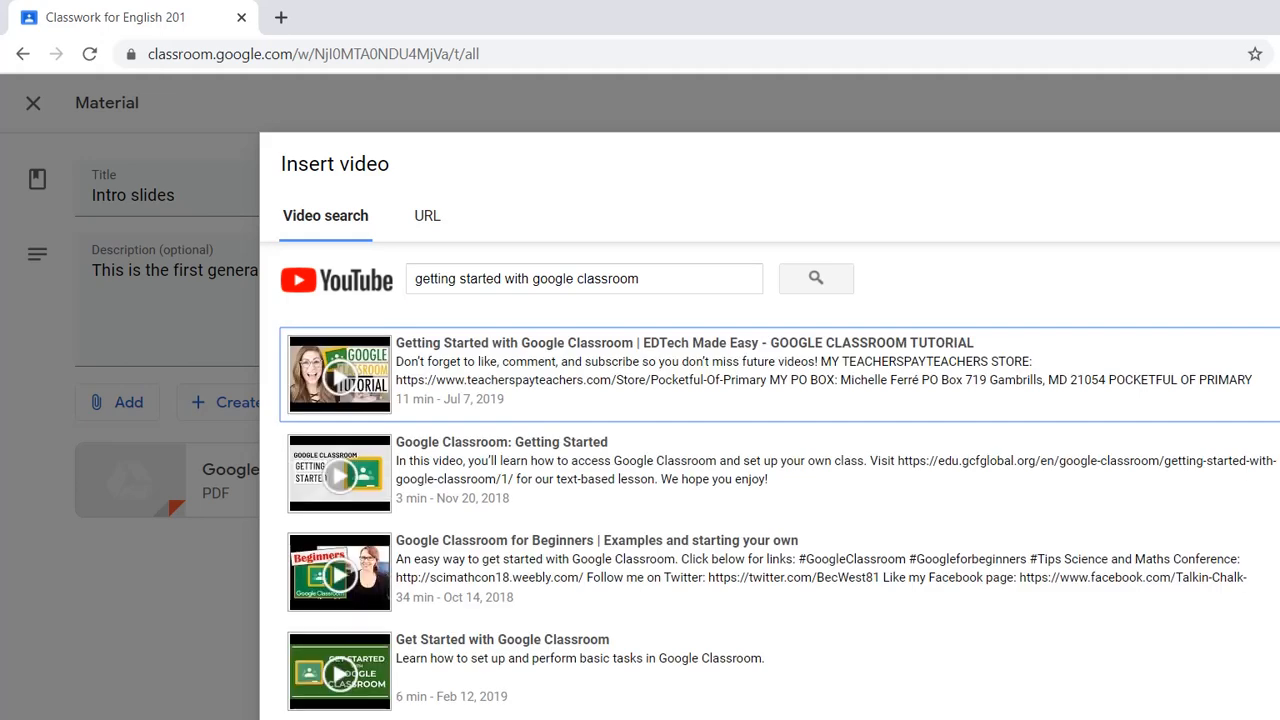
left_click(640, 472)
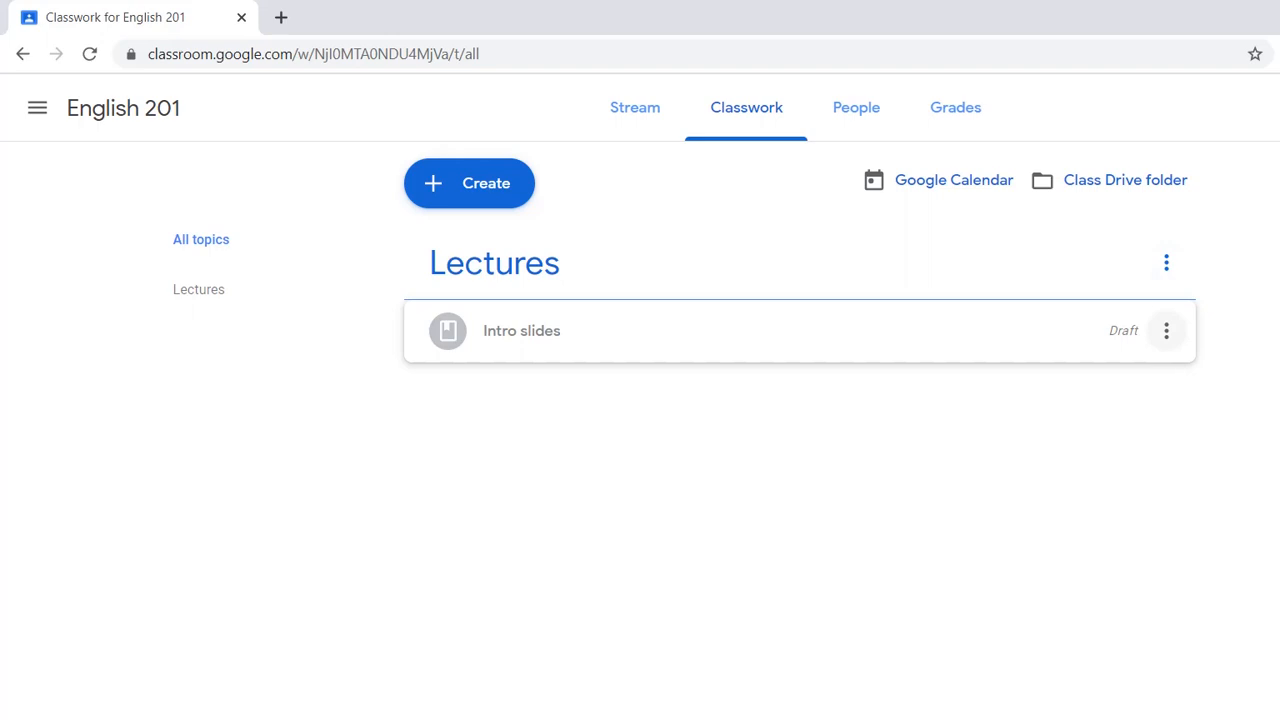
- Reopen the Intro slides draft under Lectures for editing and post it to the class
left_click(1166, 330)
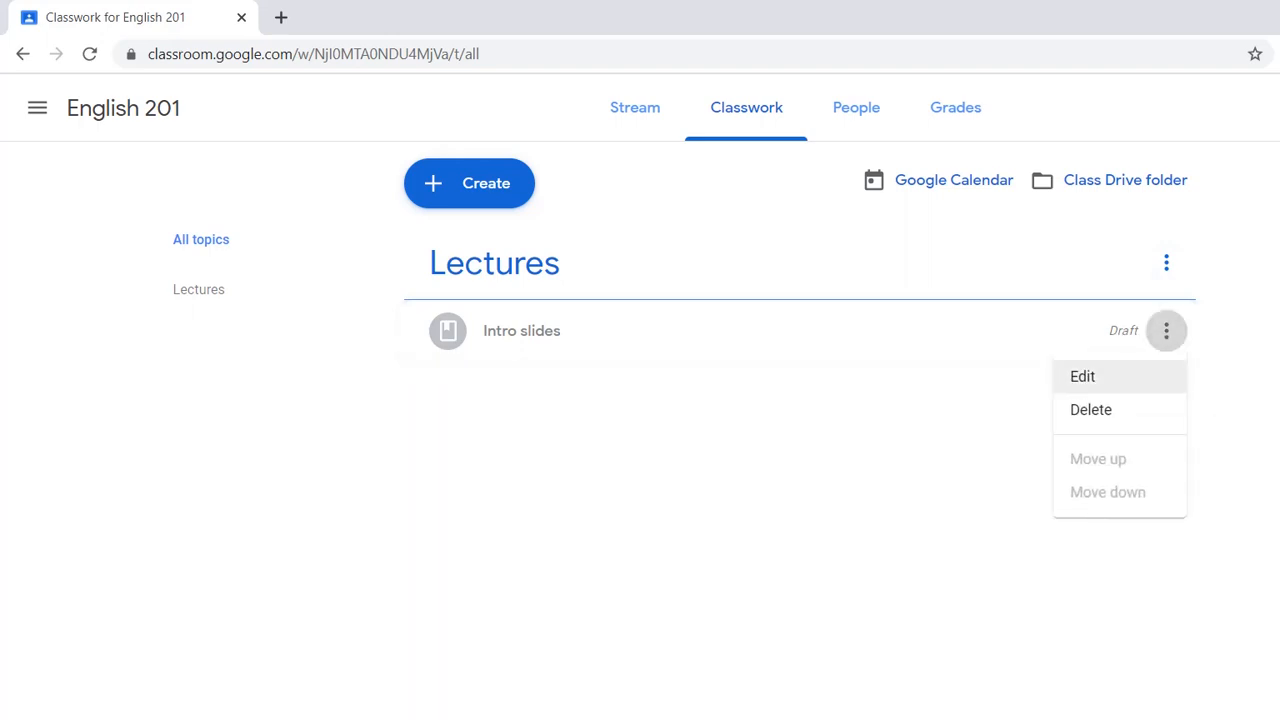
left_click(1119, 377)
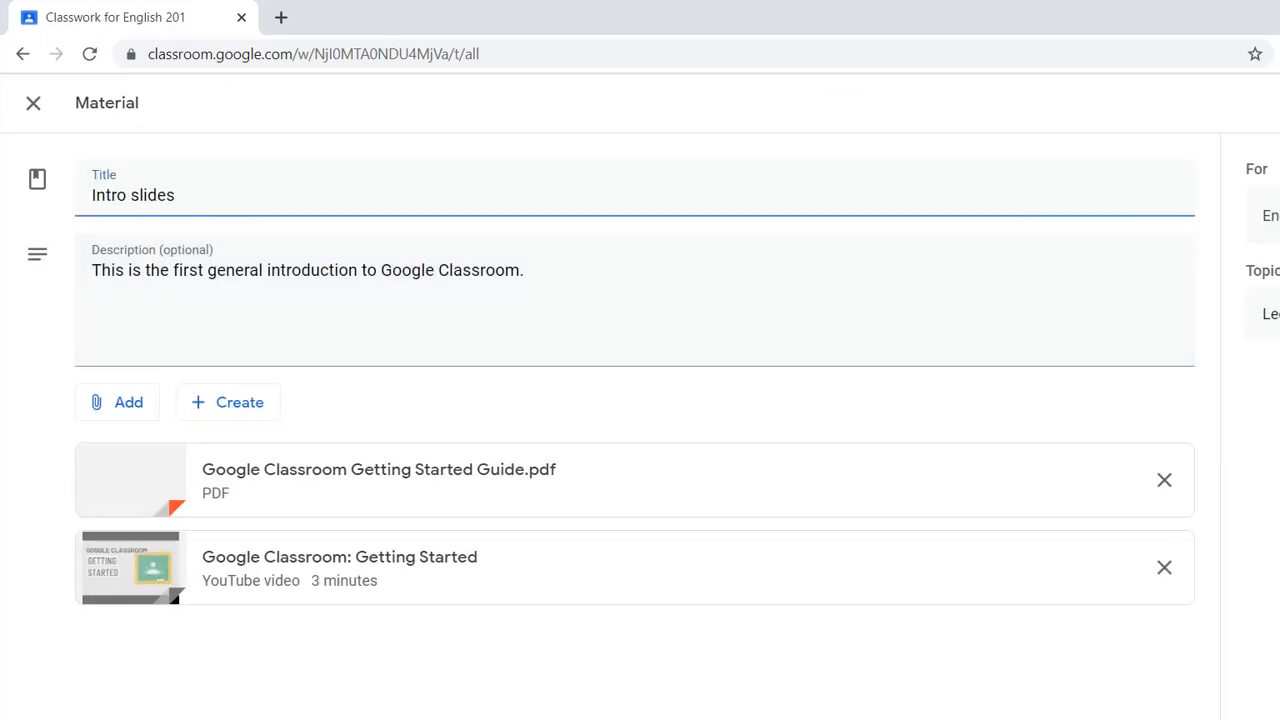
left_click(1279, 103)
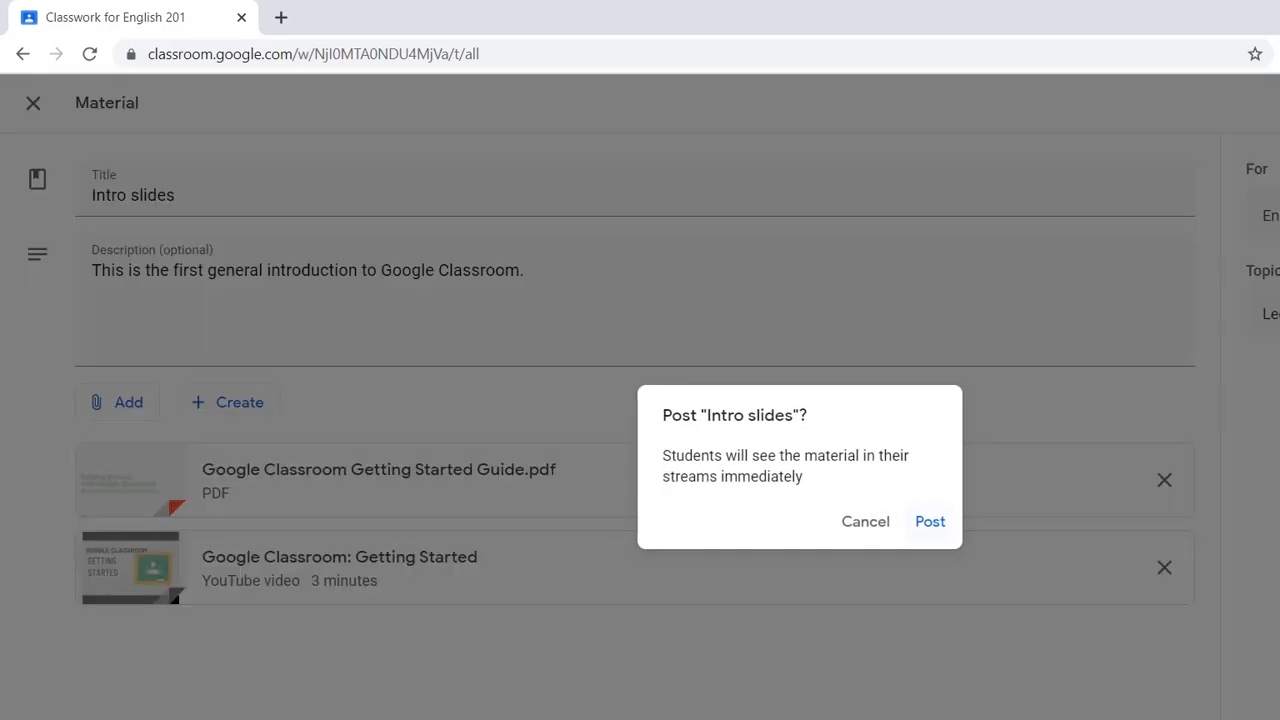
key("Return")
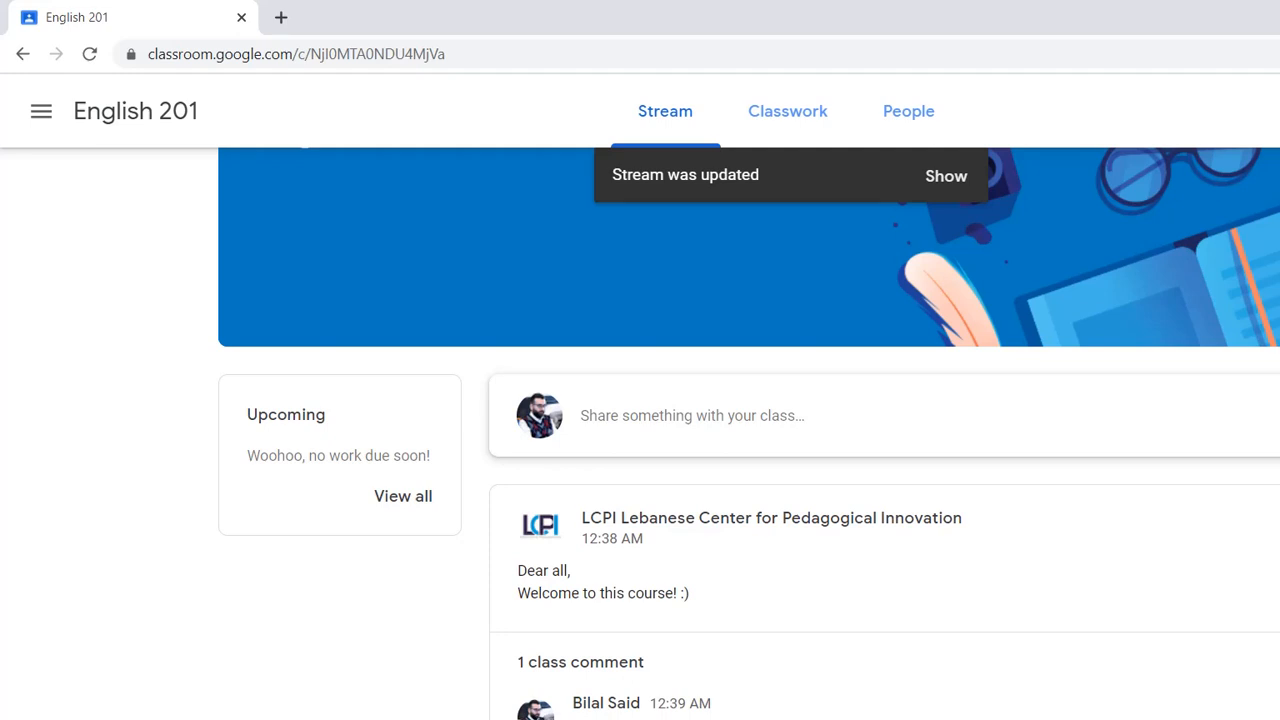
- Check the student's Stream and Classwork pages of English 201 for the posted Intro slides material
left_click(946, 176)
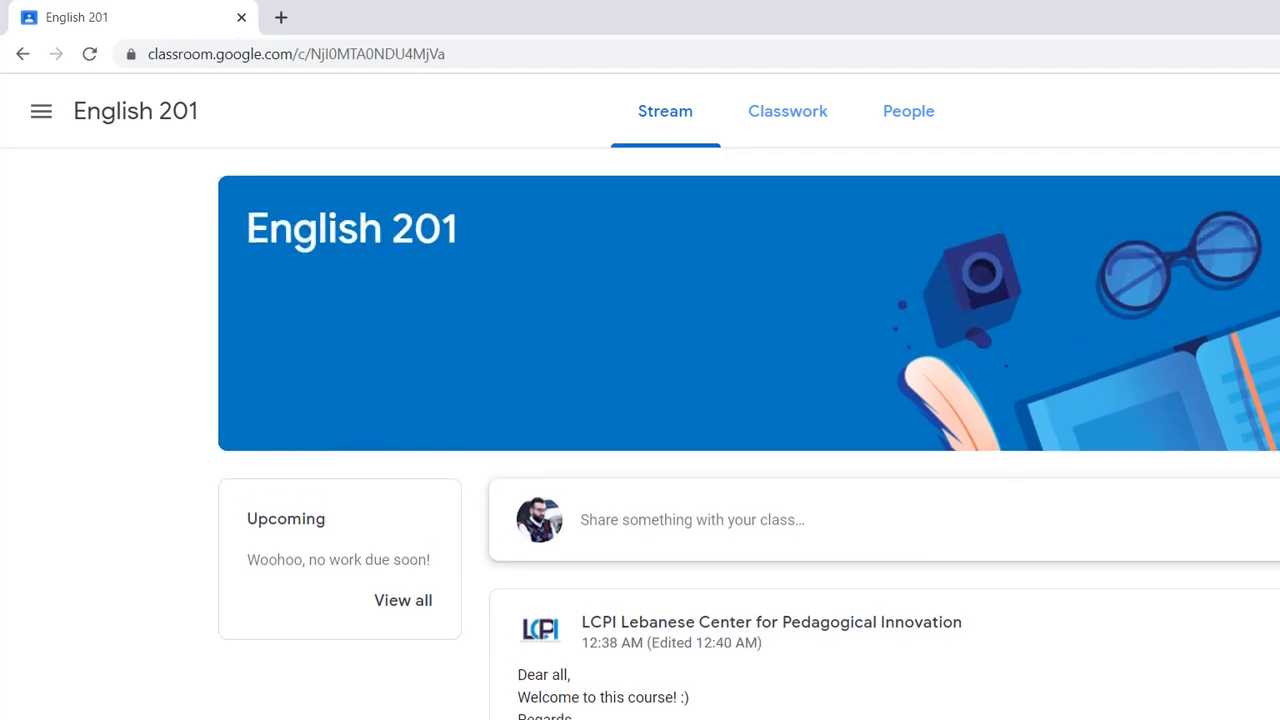
scroll(690, 380, "down", 2)
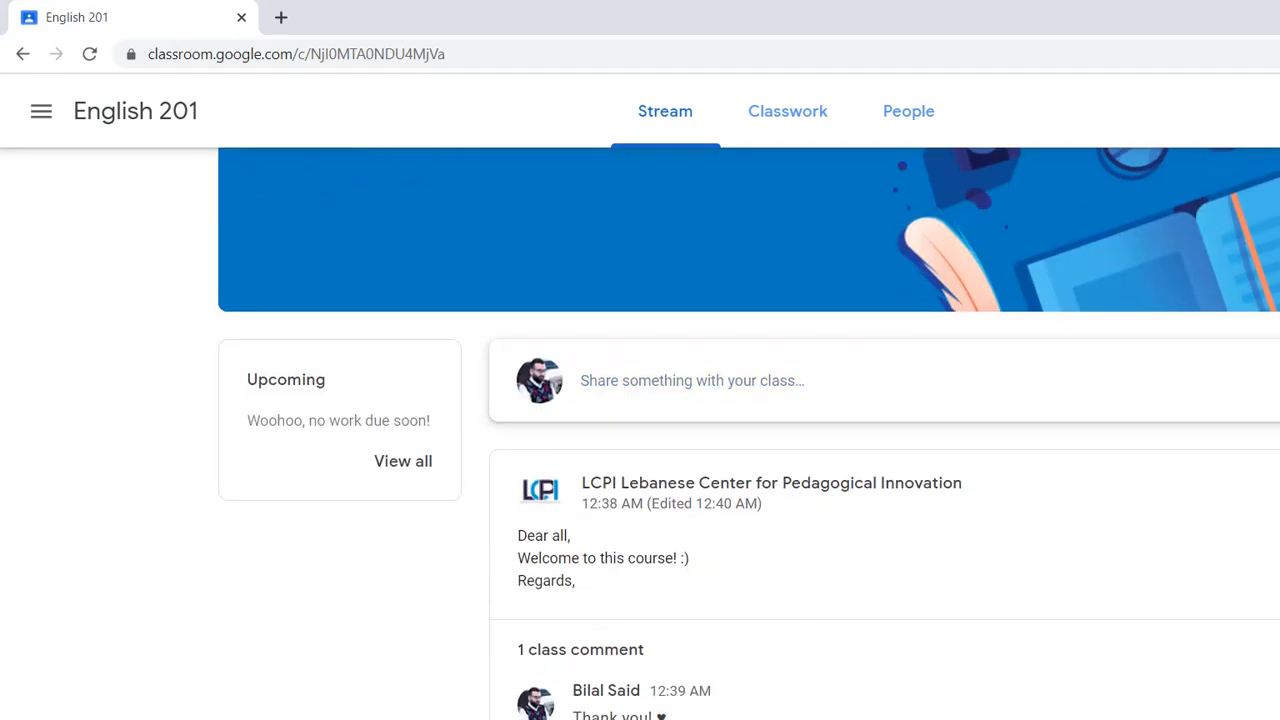
scroll(690, 380, "up", 2)
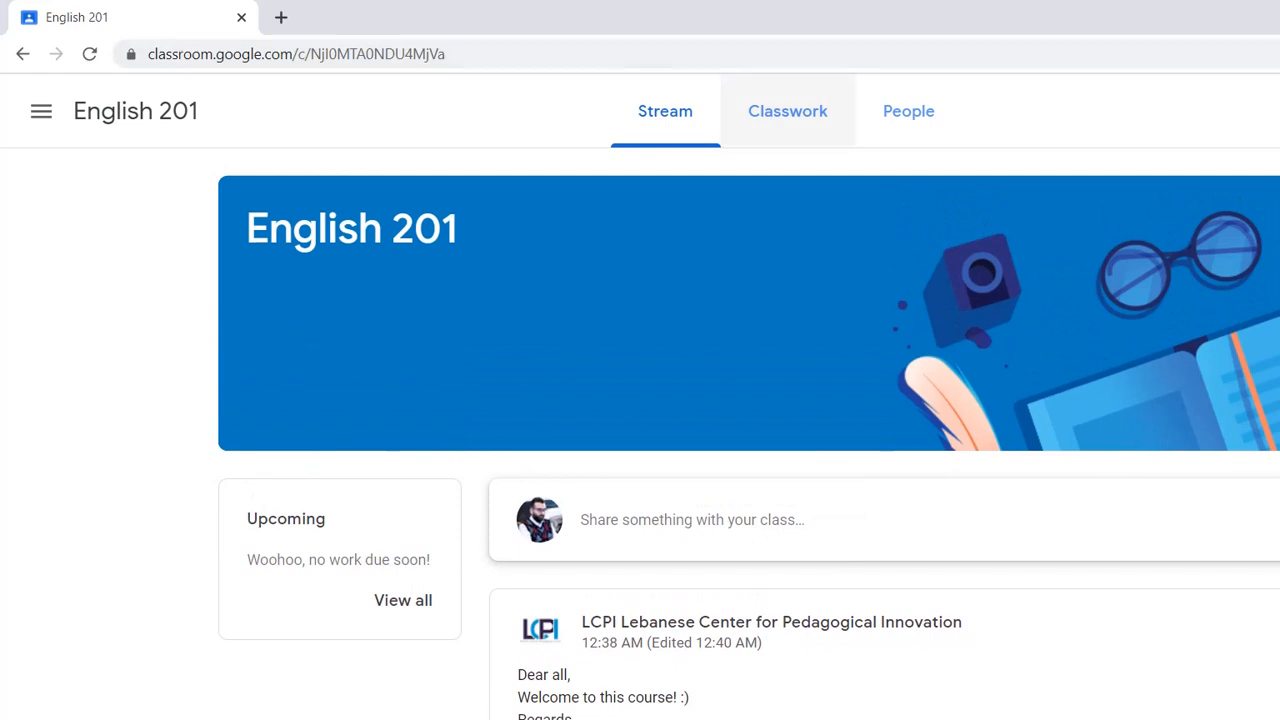
left_click(788, 111)
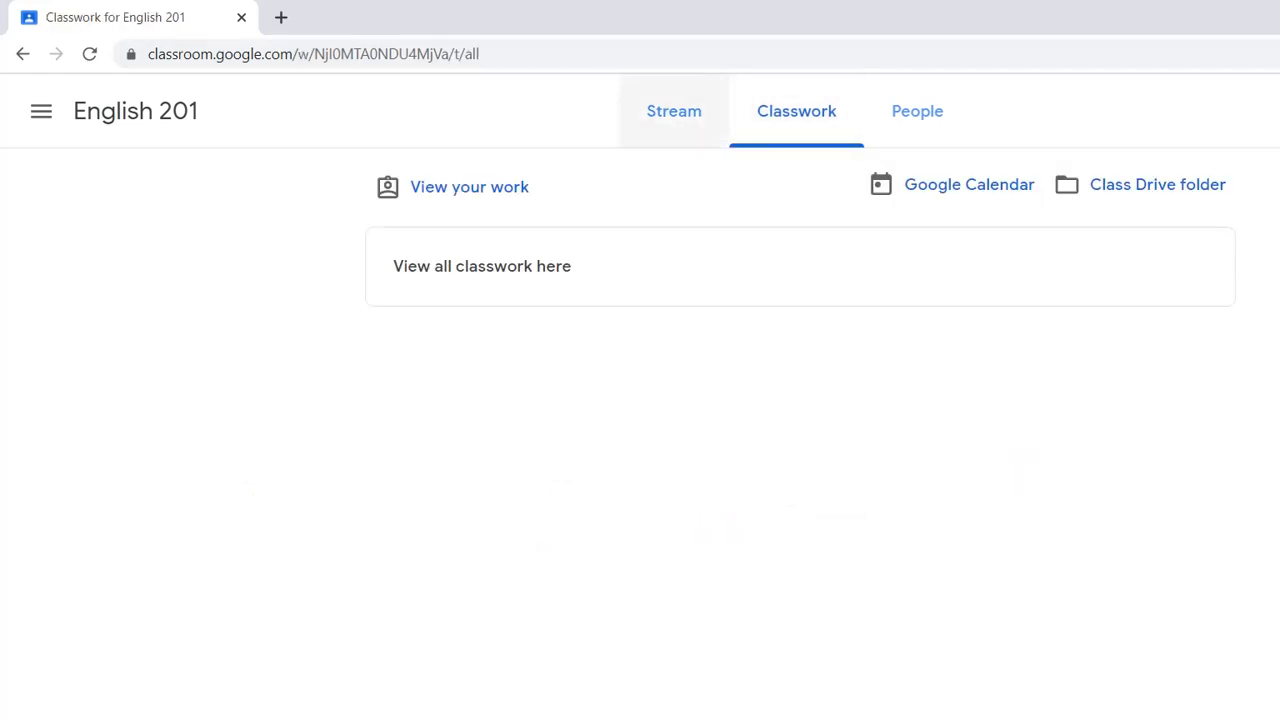
left_click(674, 111)
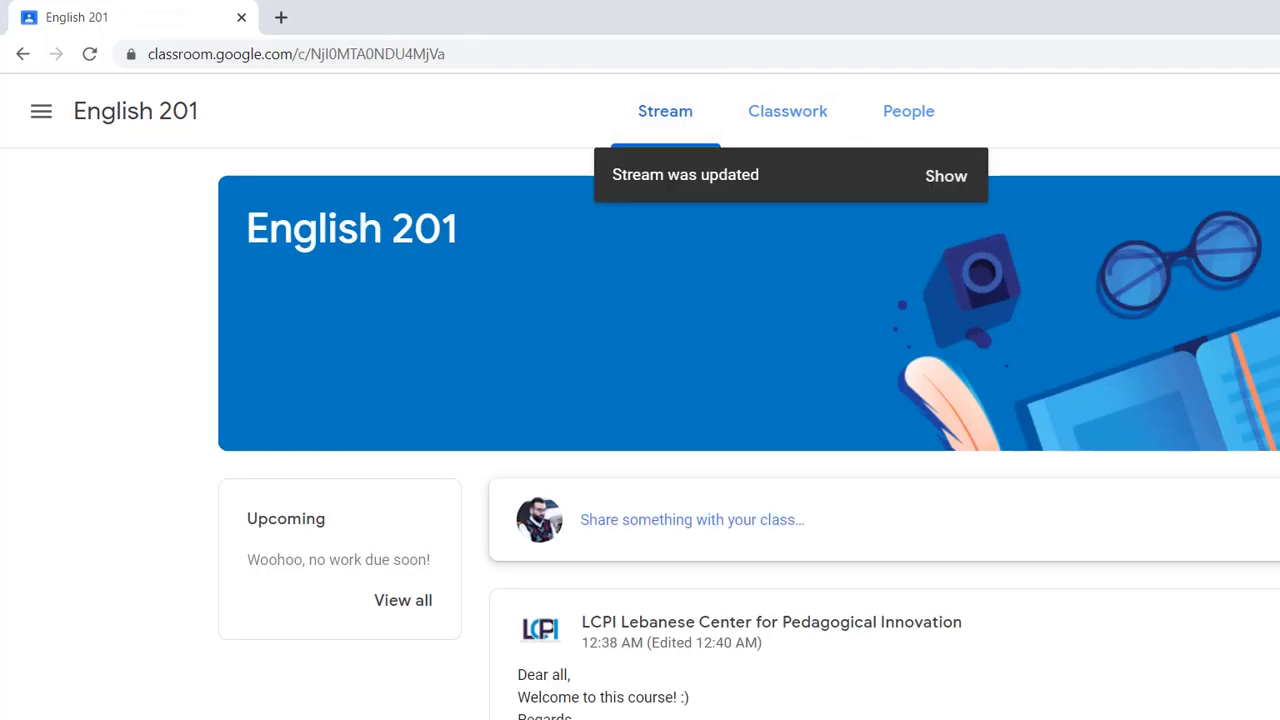
scroll(749, 430, "down", 2)
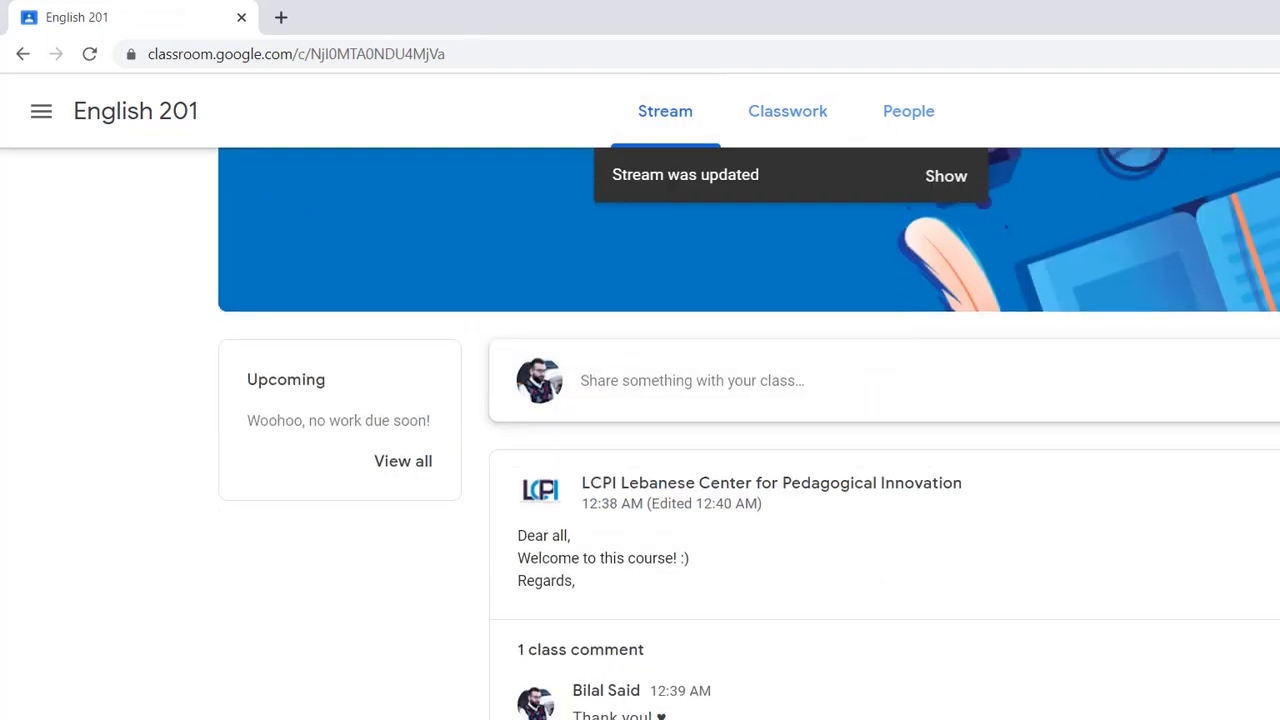
left_click(788, 111)
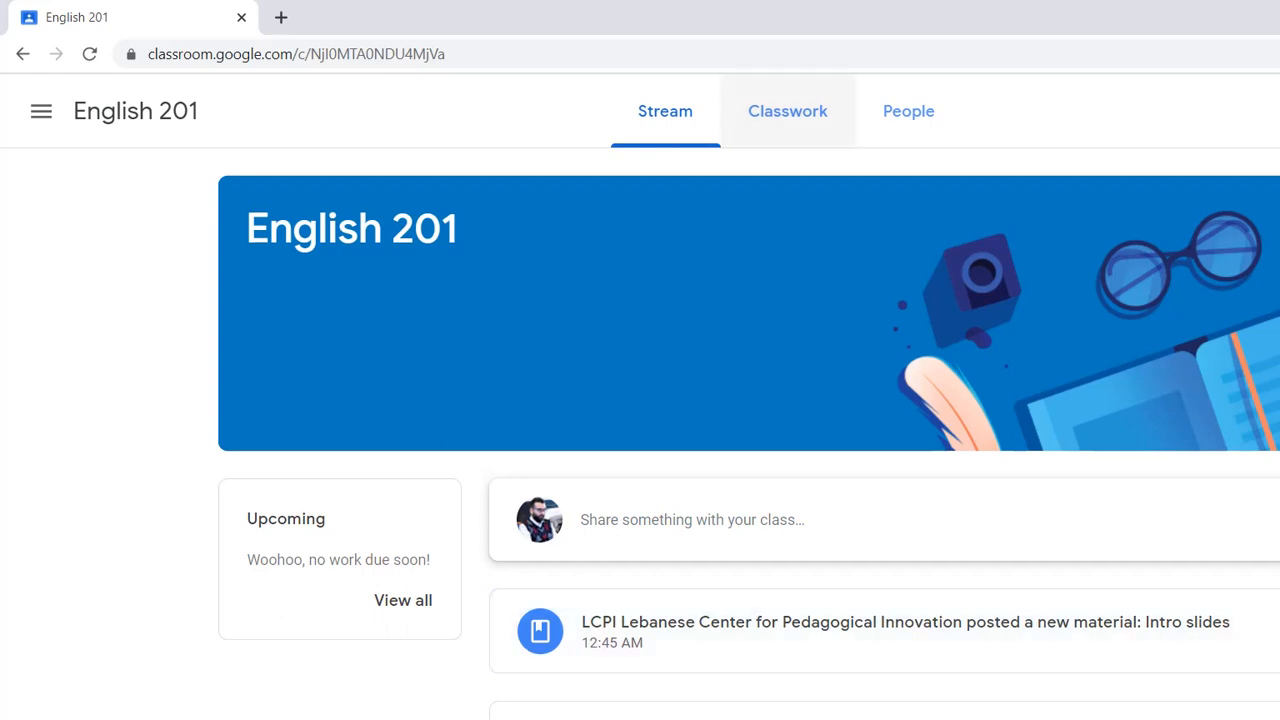
left_click(788, 111)
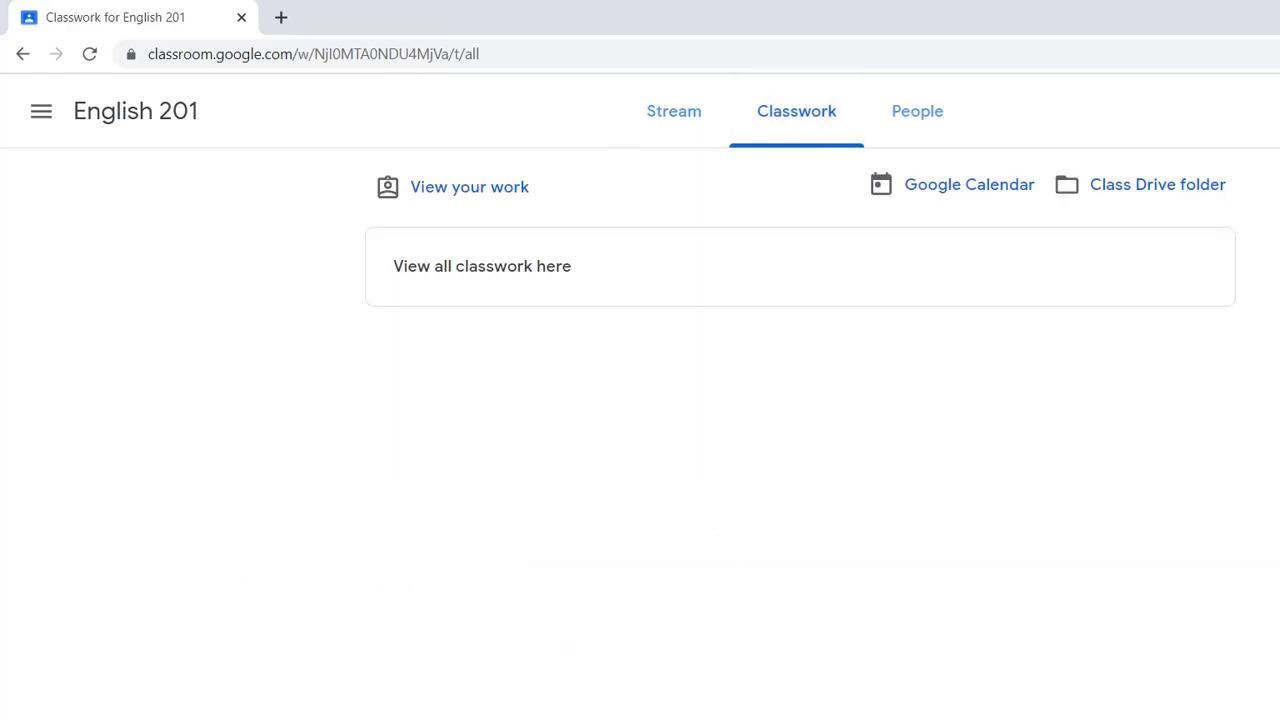
left_click(674, 111)
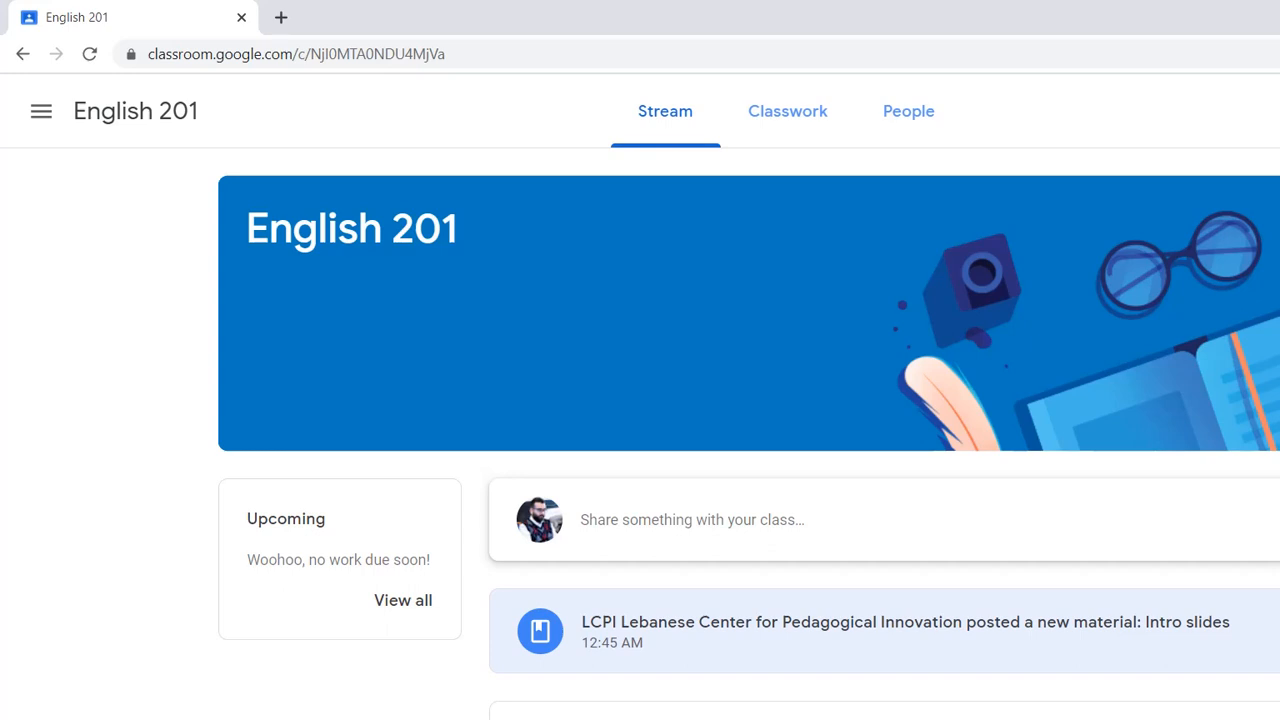
- Open the posted Intro slides material as a student, read its description and look through the attached PDF guide
left_click(905, 622)
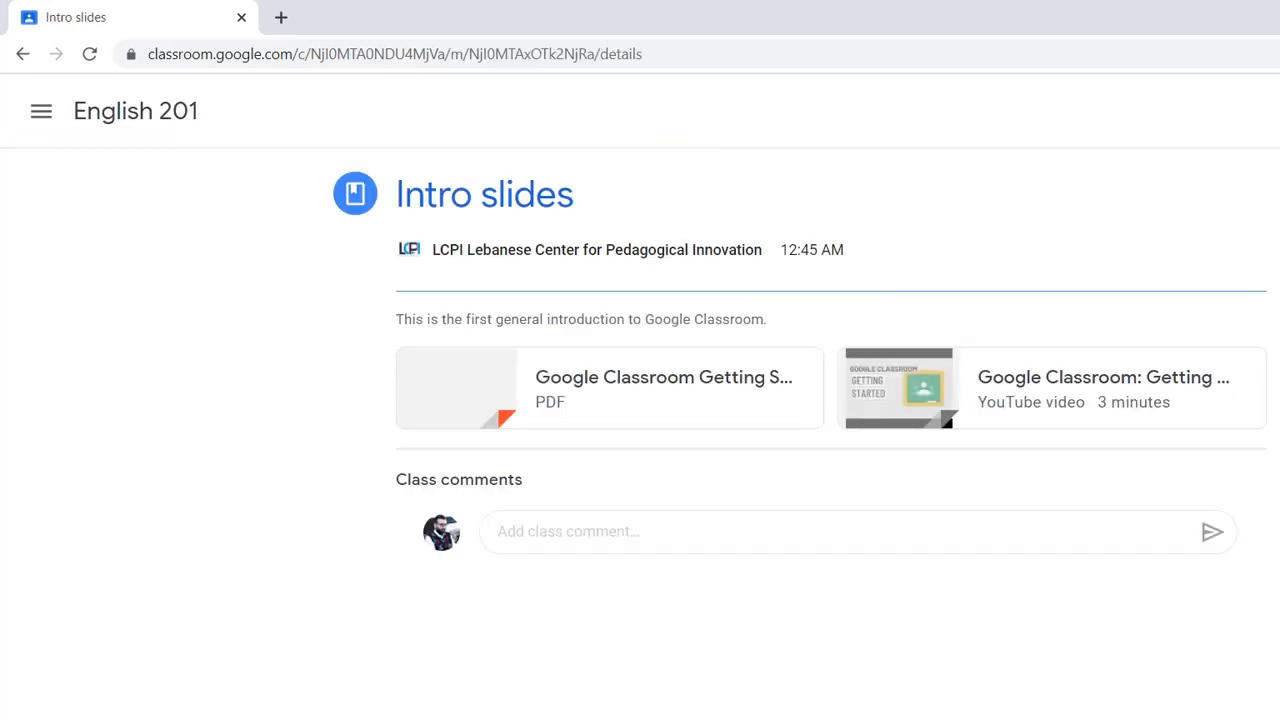
left_click_drag(425, 319, 767, 319)
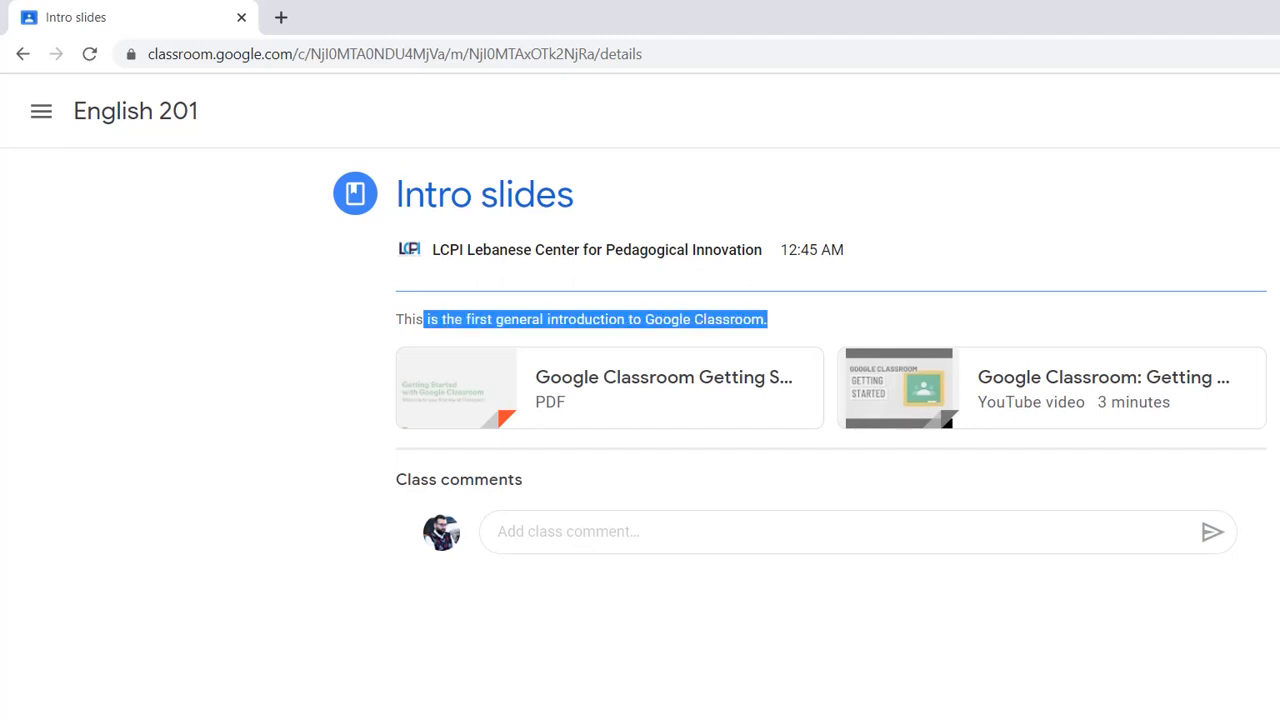
left_click(775, 320)
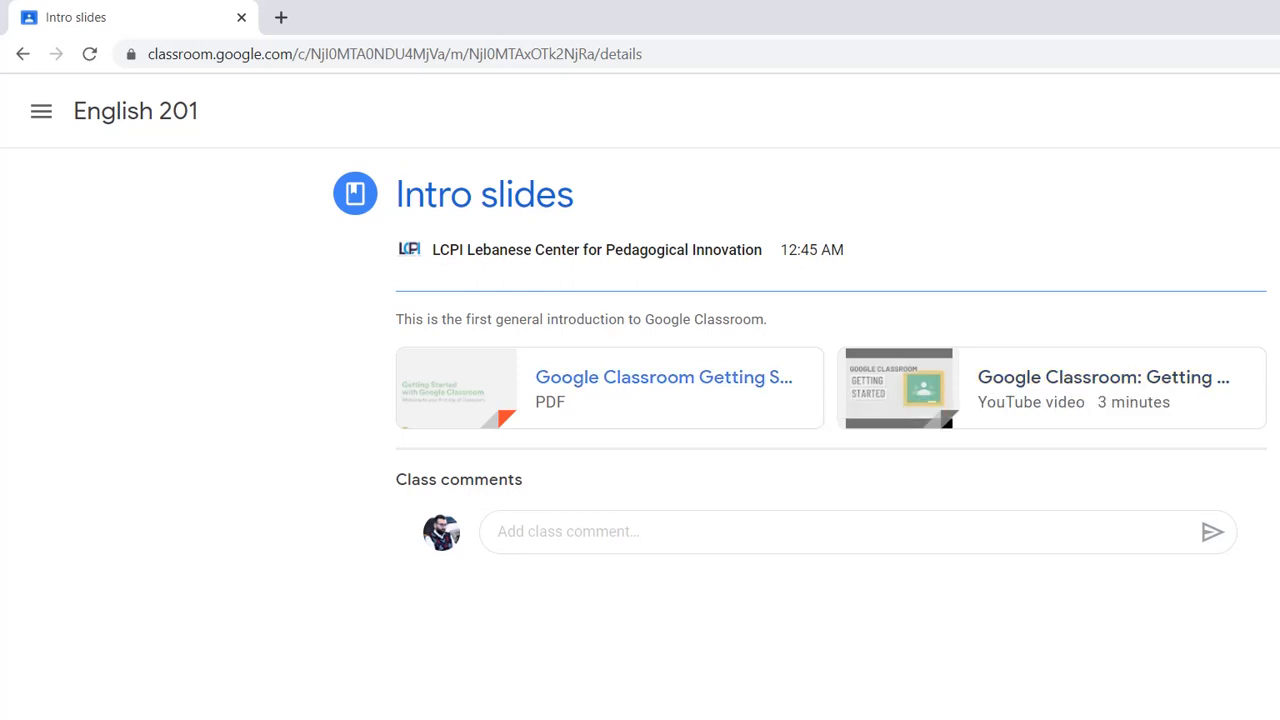
left_click(663, 385)
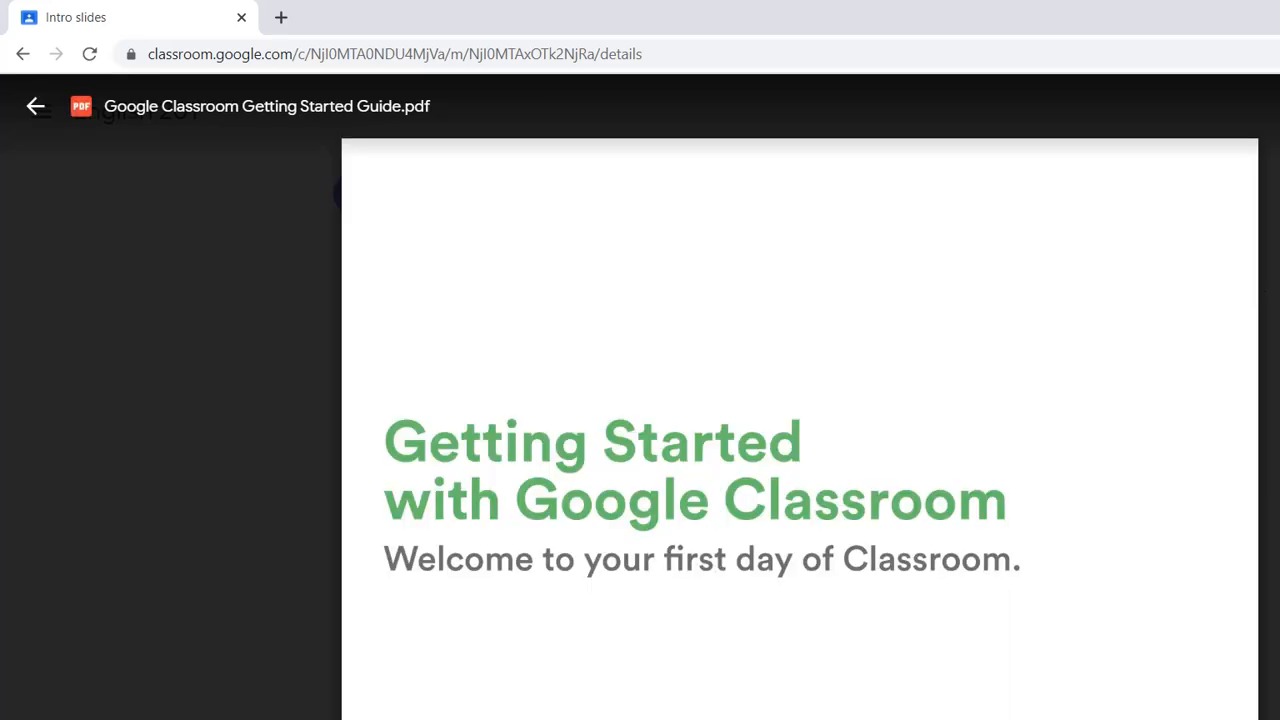
scroll(800, 430, "down", 10)
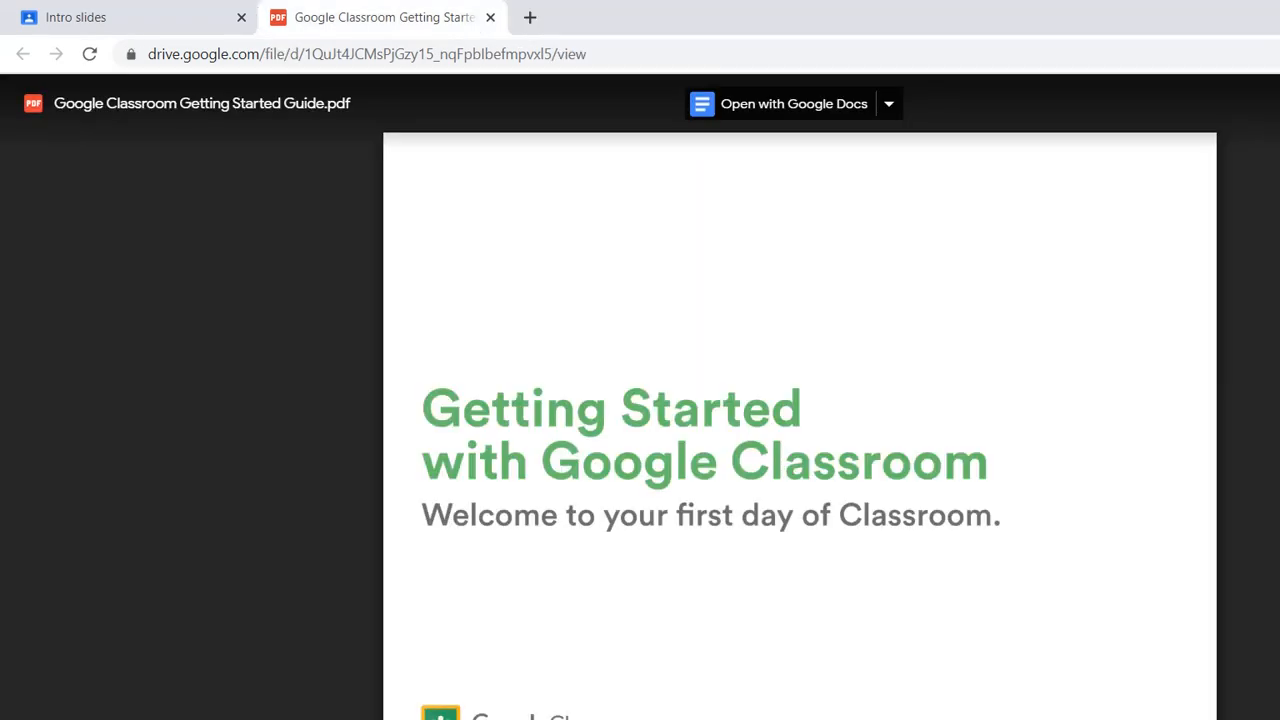
- Locate the downloaded Google Classroom Getting Started Guide.pdf in its folder, view it in Adobe Reader, and close all open views of the PDF
left_click(211, 719)
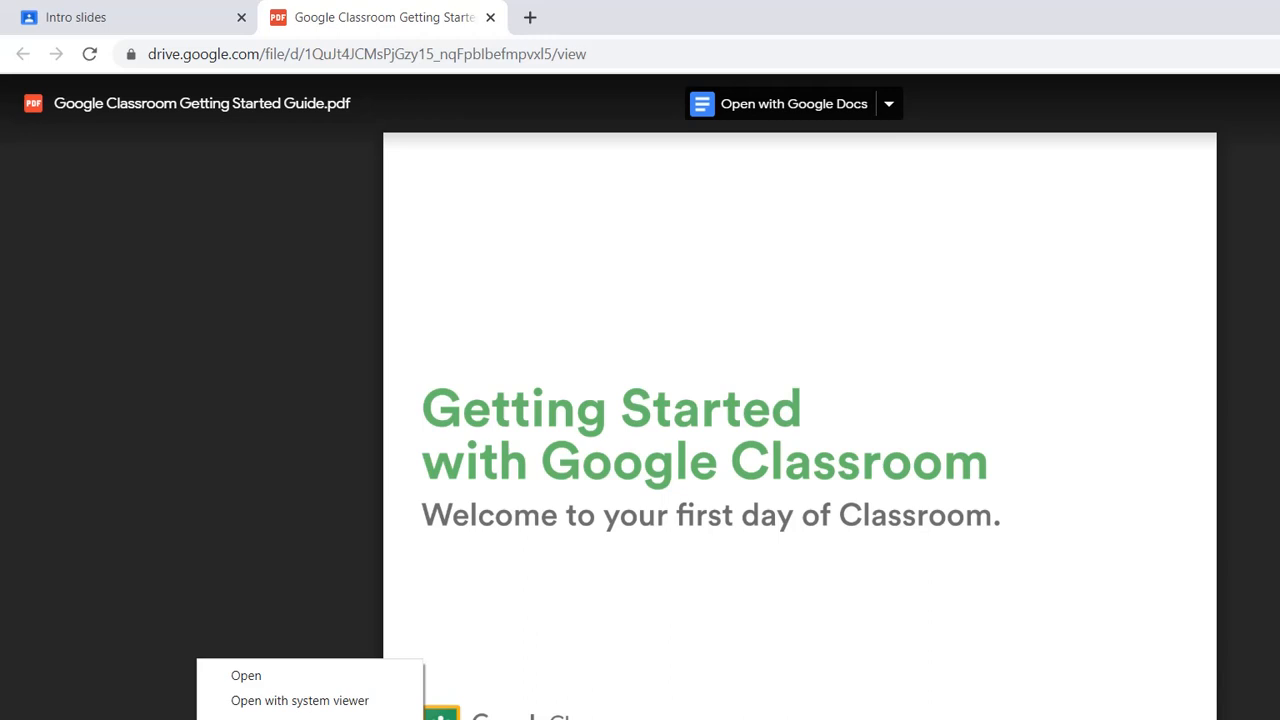
left_click(270, 719)
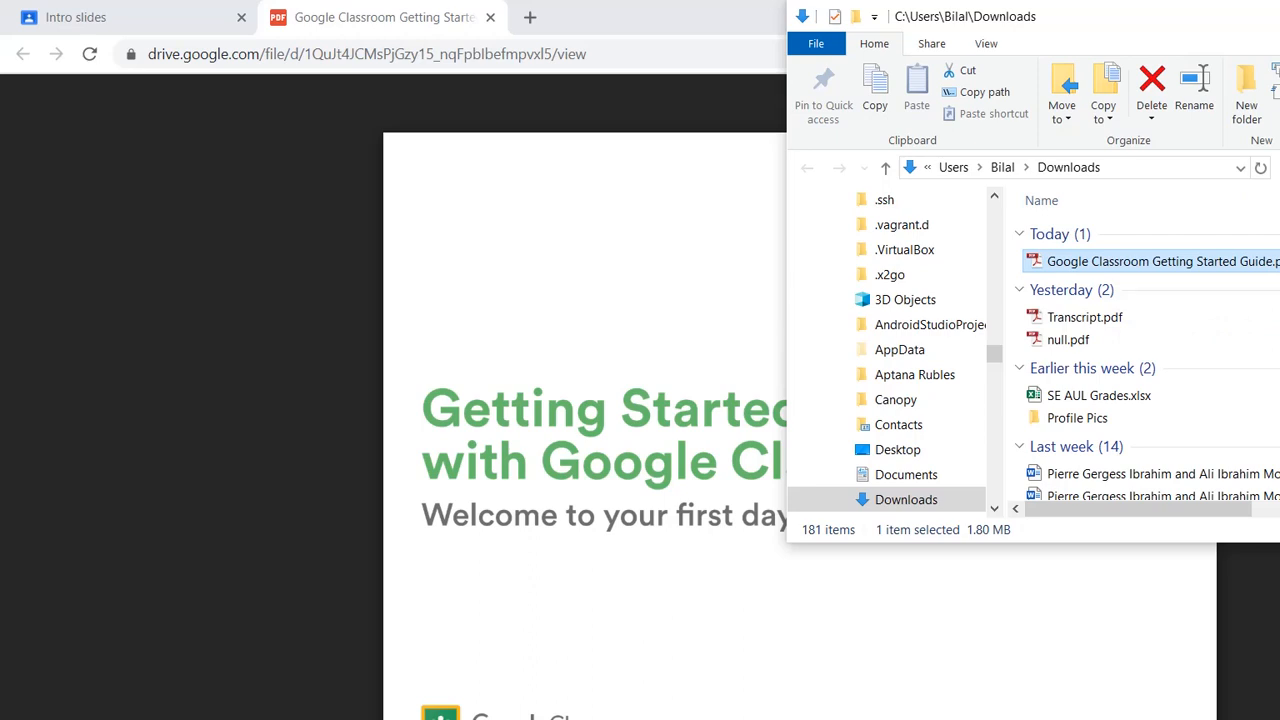
key("Return")
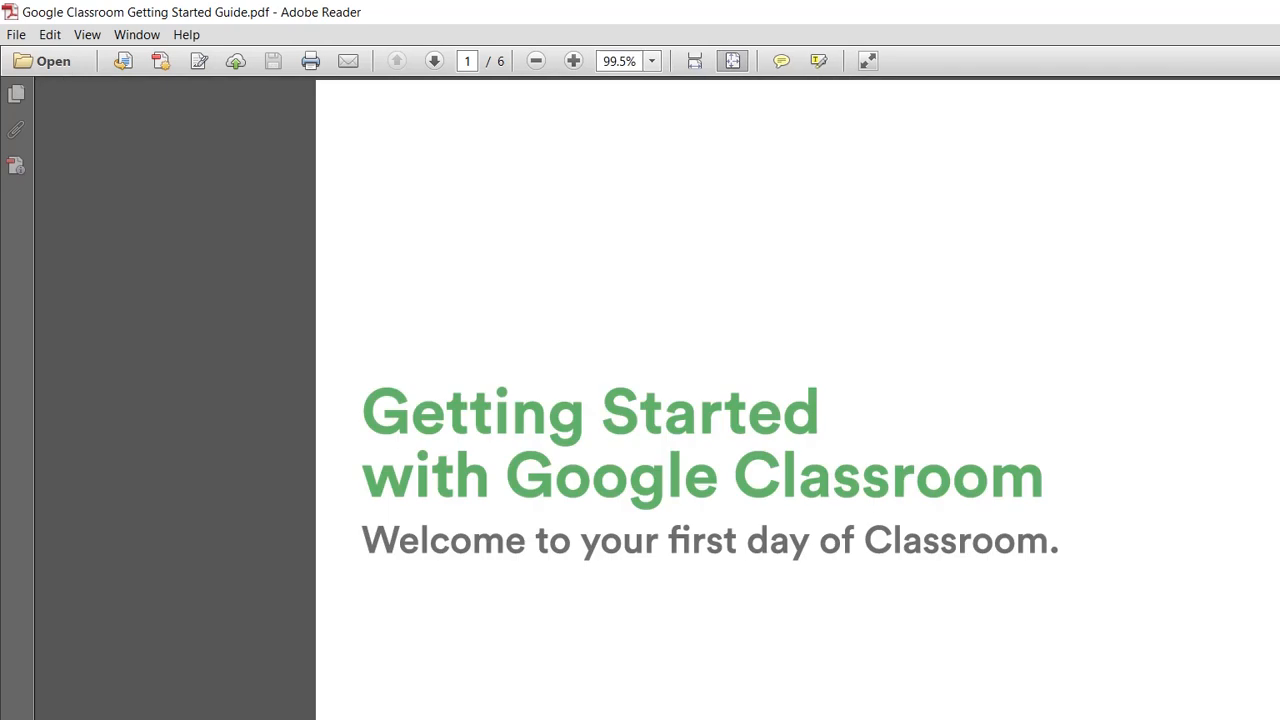
scroll(798, 400, "down", 2)
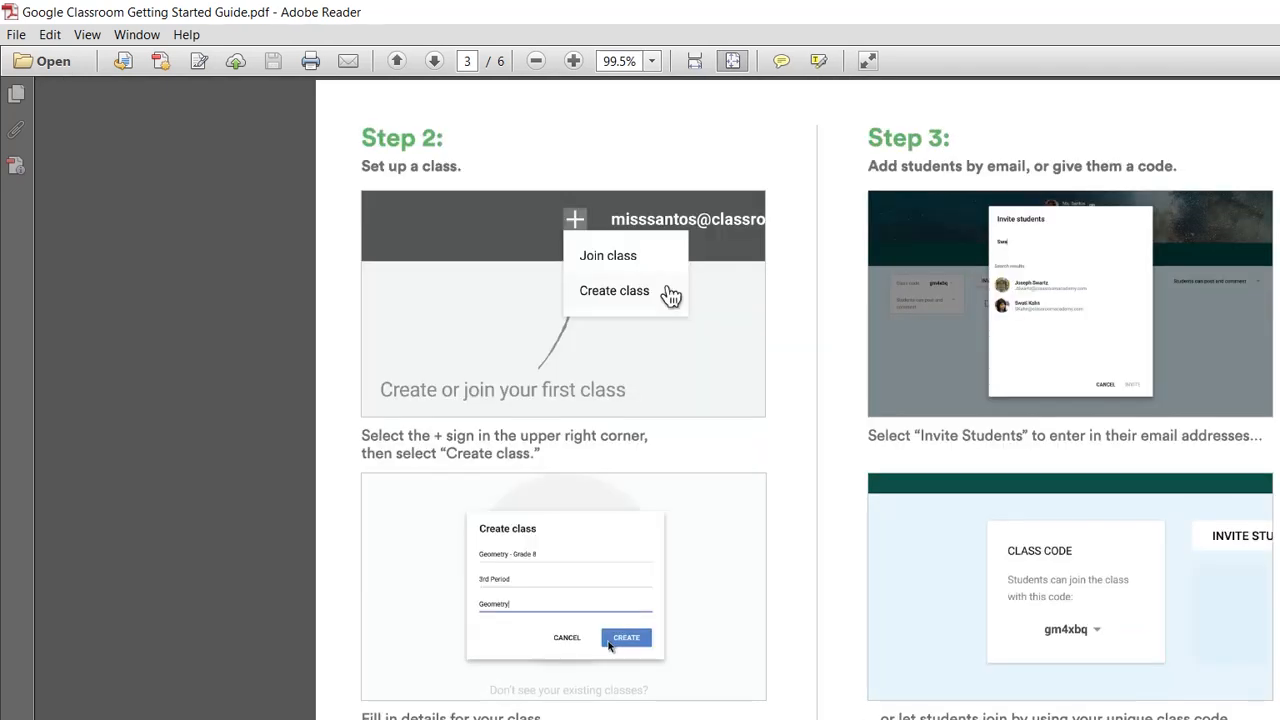
key("alt+F4")
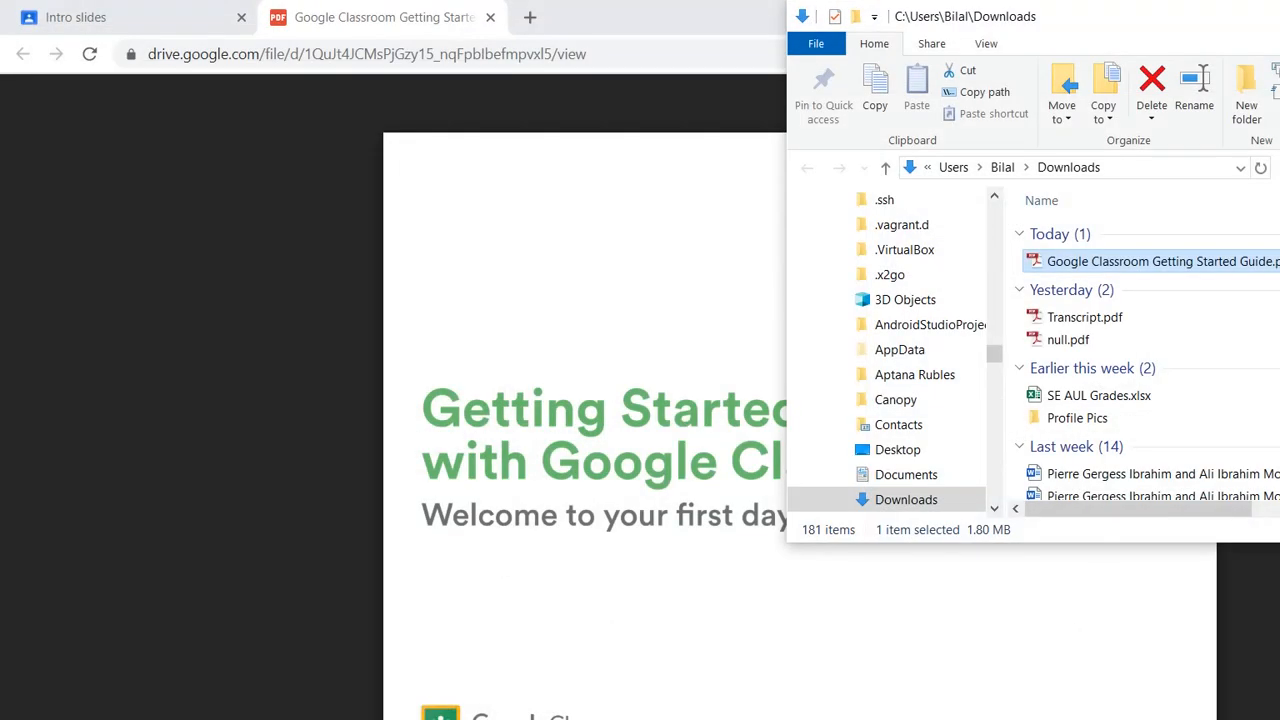
key("alt+F4")
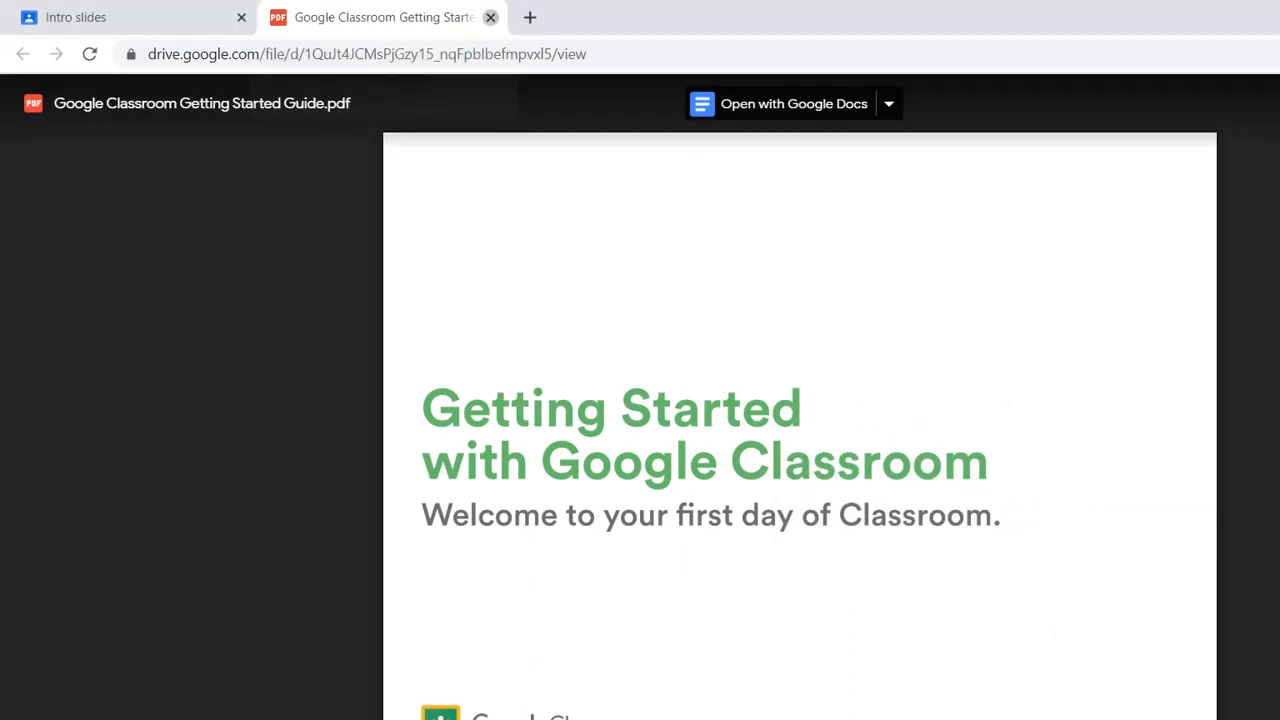
left_click(490, 17)
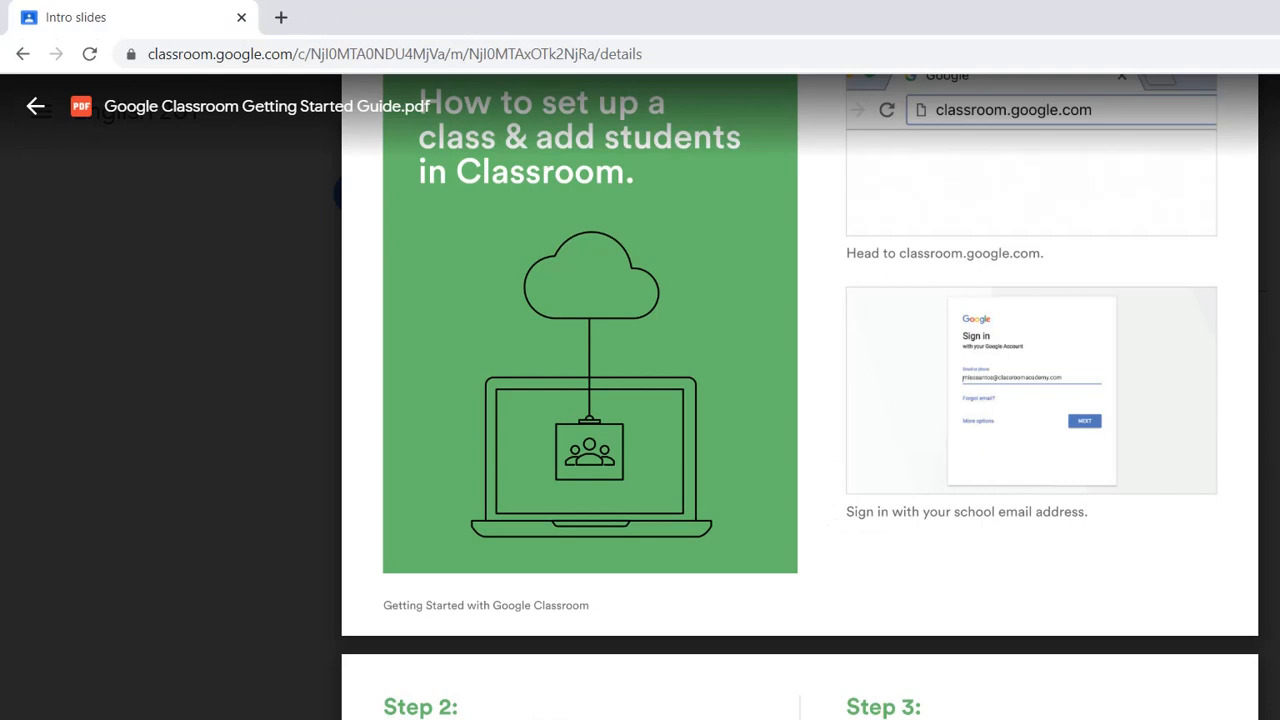
key("Escape")
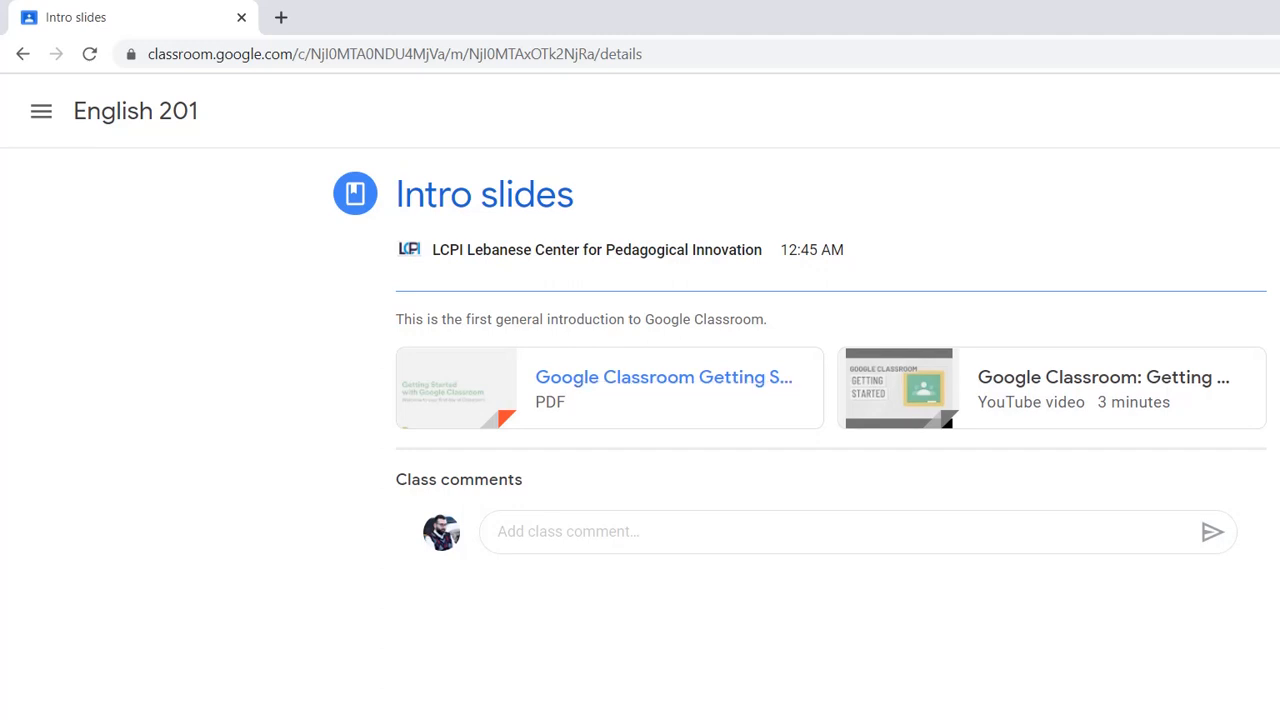
key("Return")
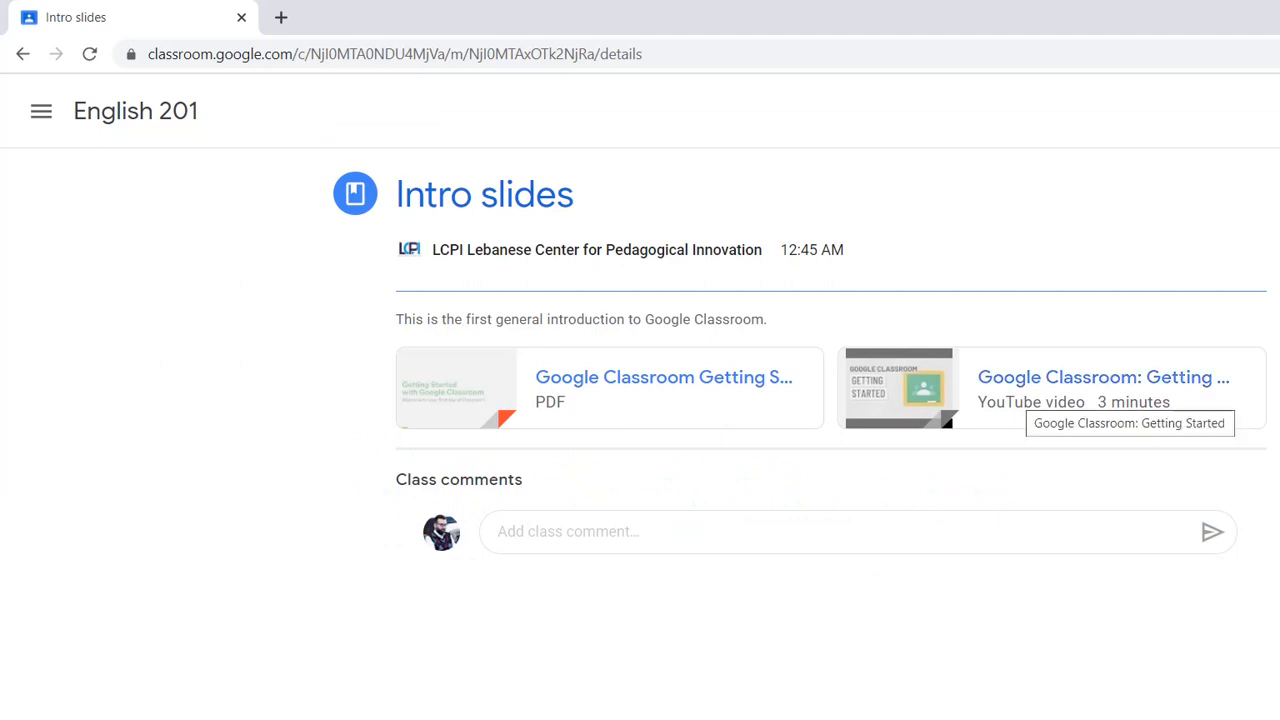
- Play the attached video "Google Classroom: Getting Started", view it on YouTube as well, and return to the Intro slides material
left_click(1040, 388)
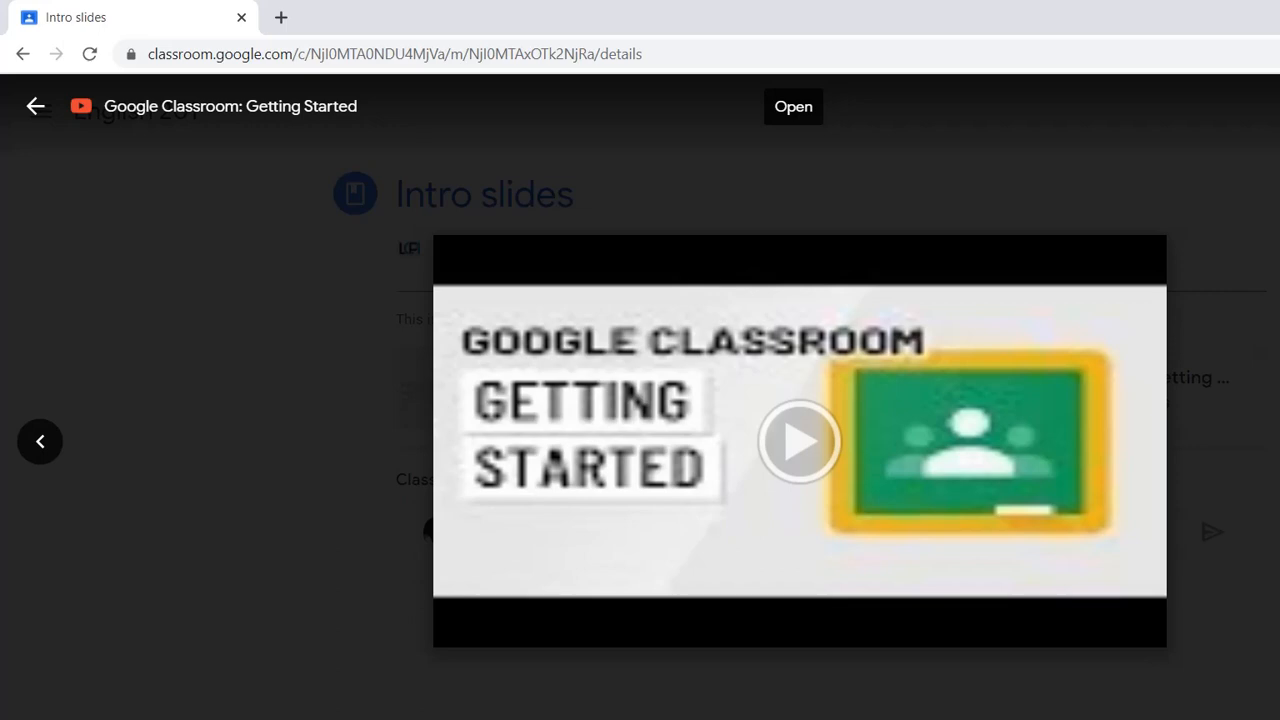
left_click(799, 441)
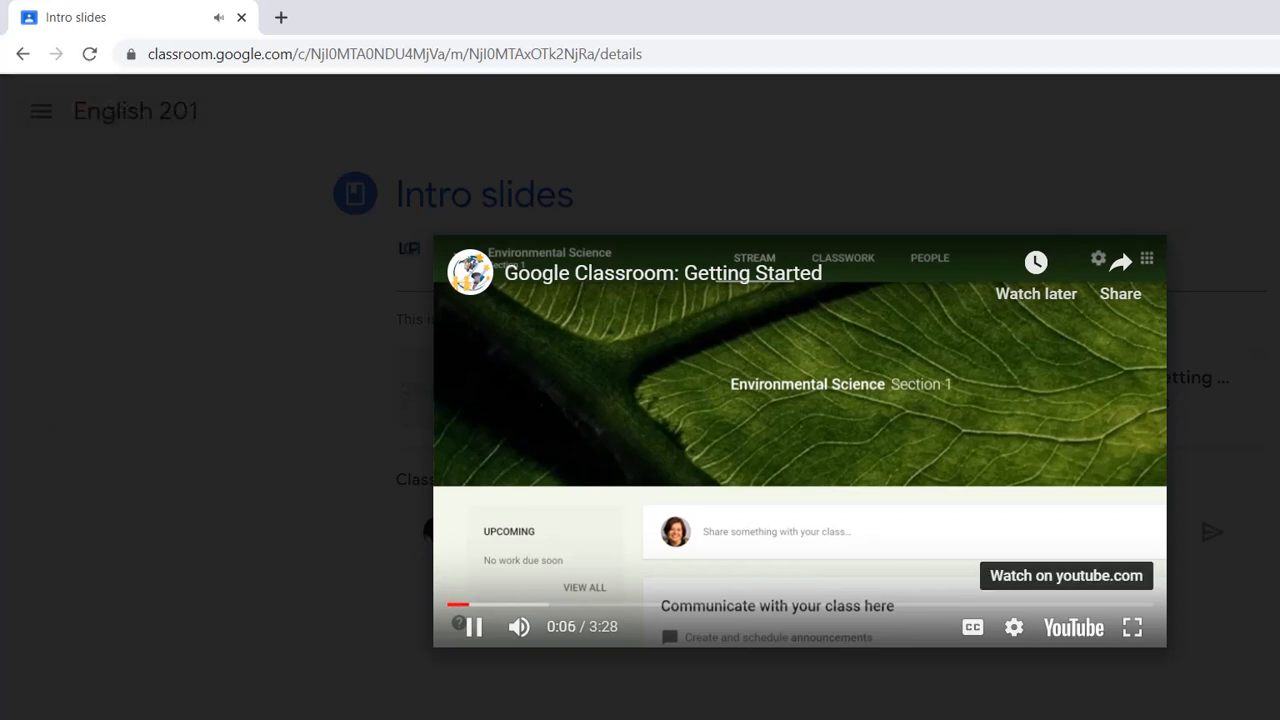
left_click(1073, 627)
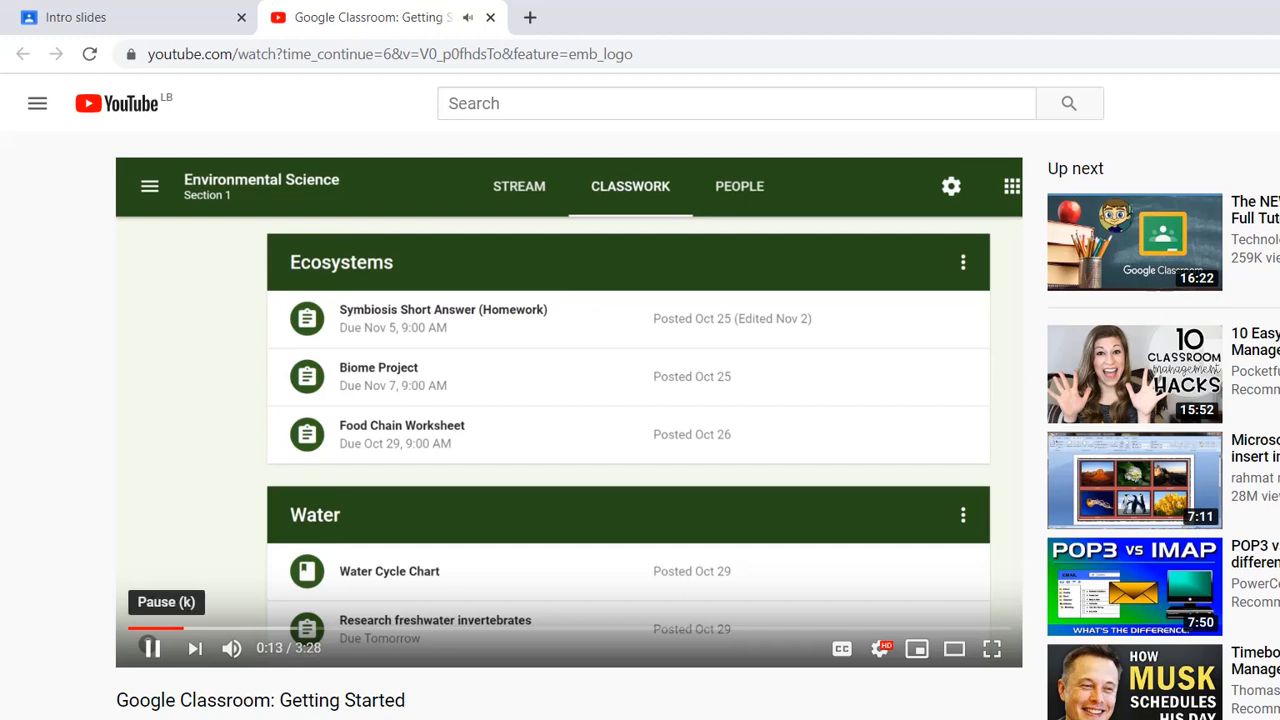
left_click(150, 641)
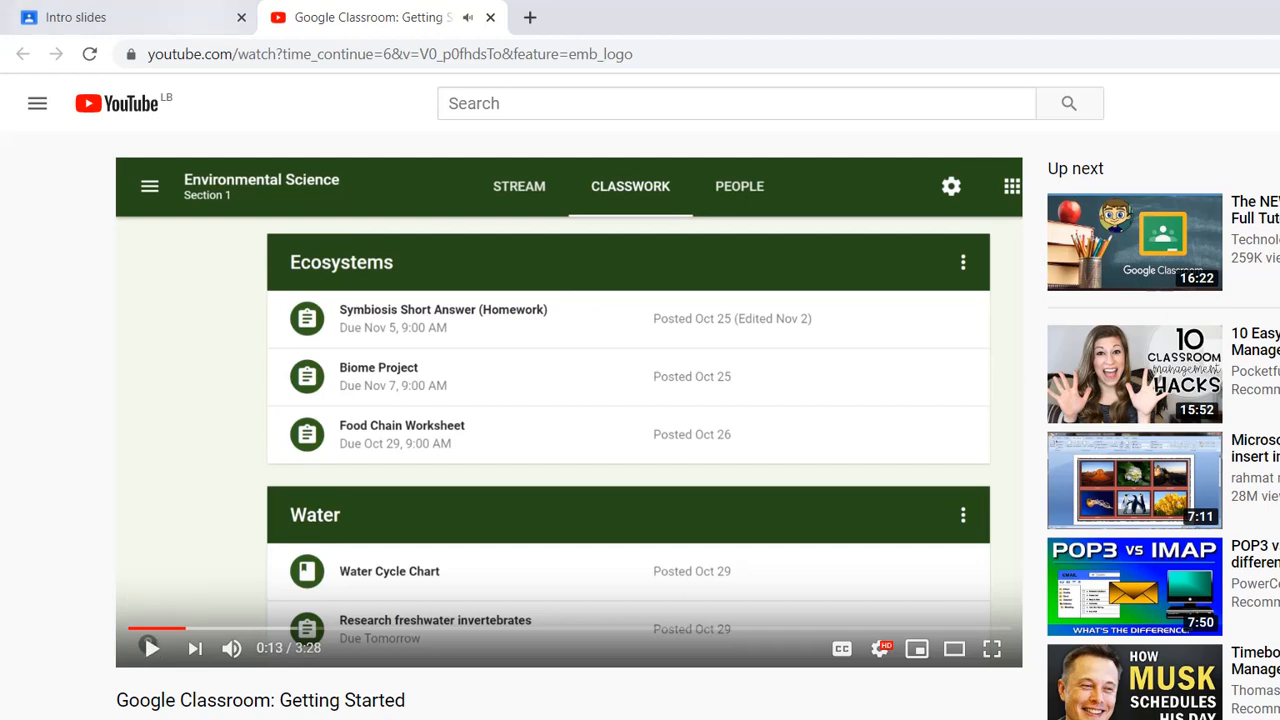
left_click(80, 17)
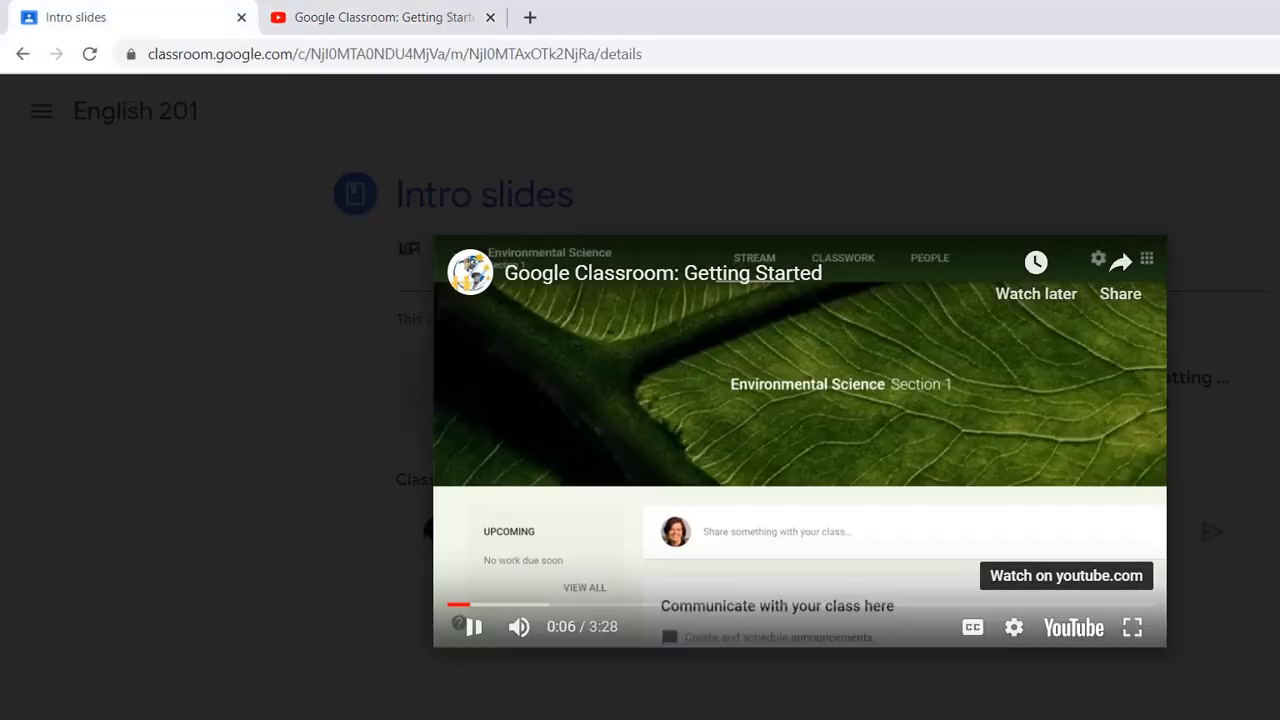
key("Escape")
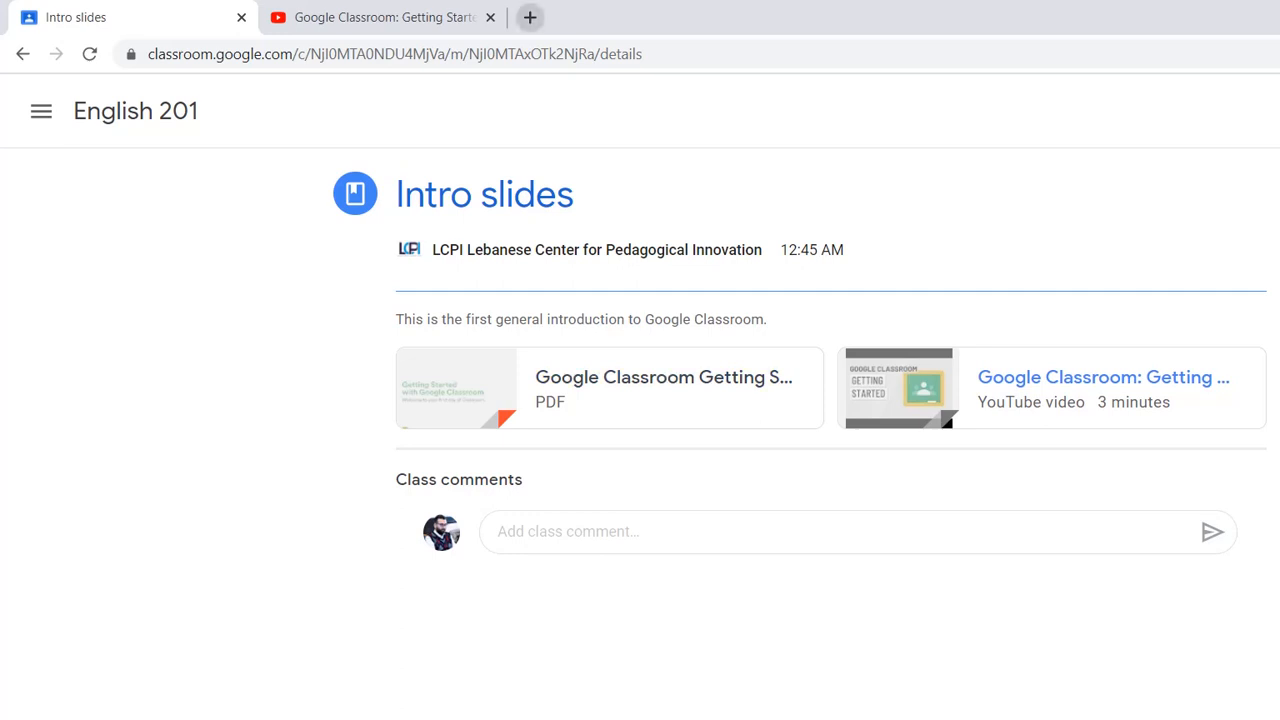
left_click(490, 17)
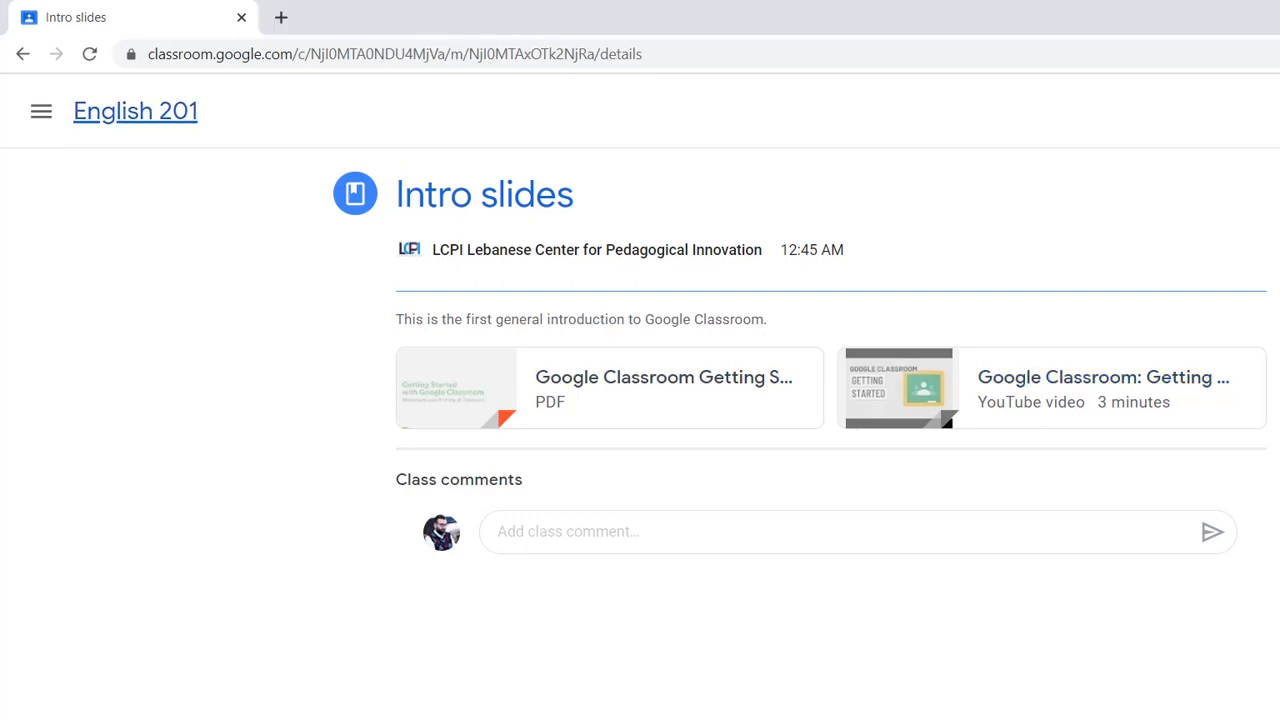
- Start reusing a post in the Classwork of English 201 and choose English 201 as the source class
left_click(135, 111)
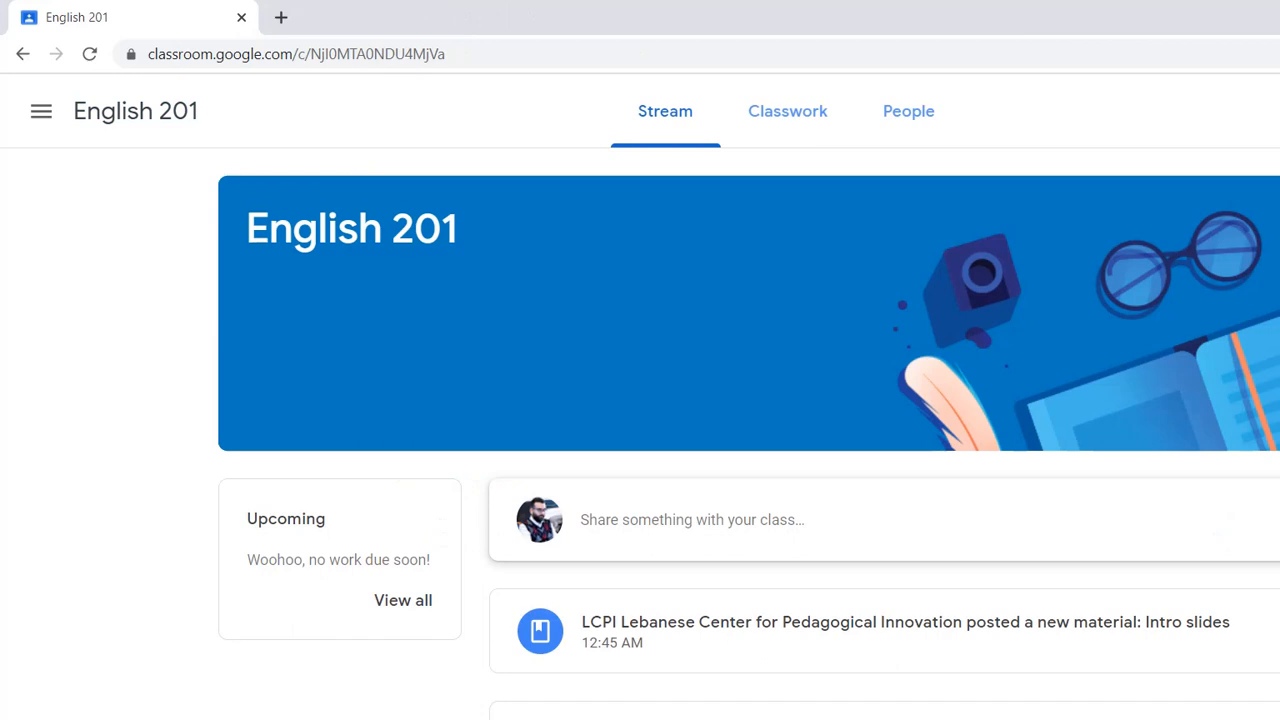
left_click(787, 111)
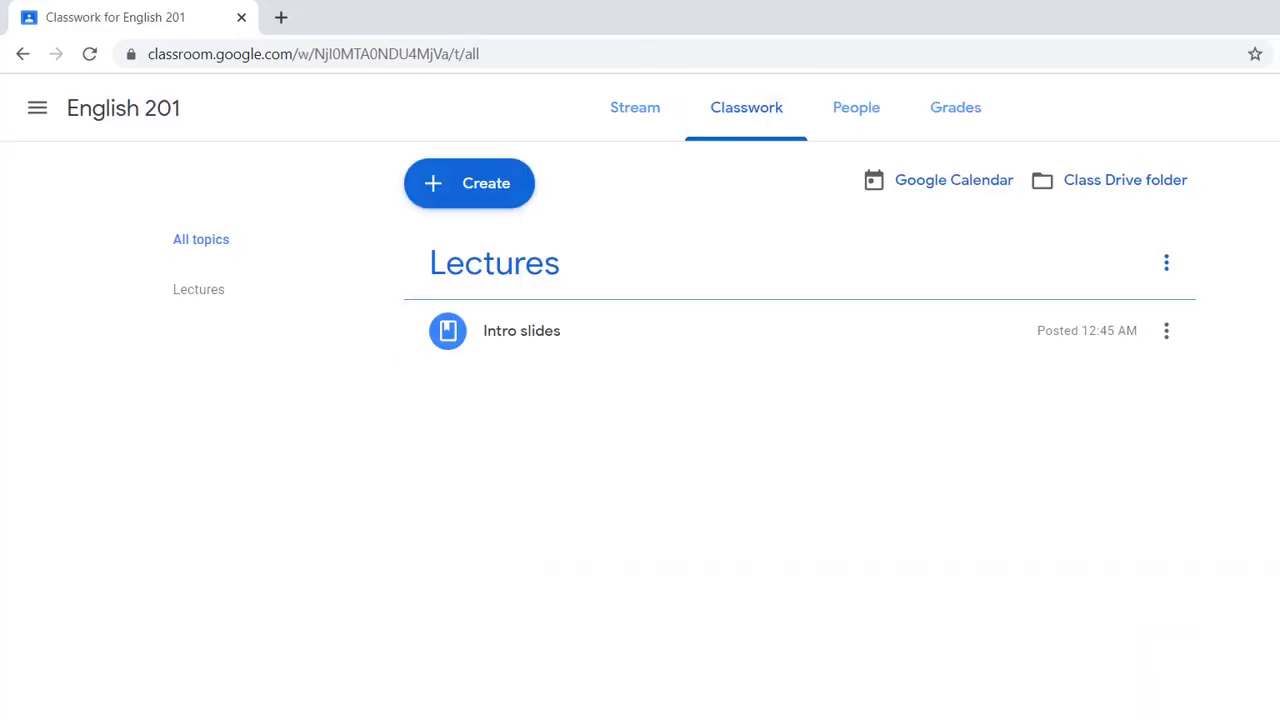
left_click(469, 183)
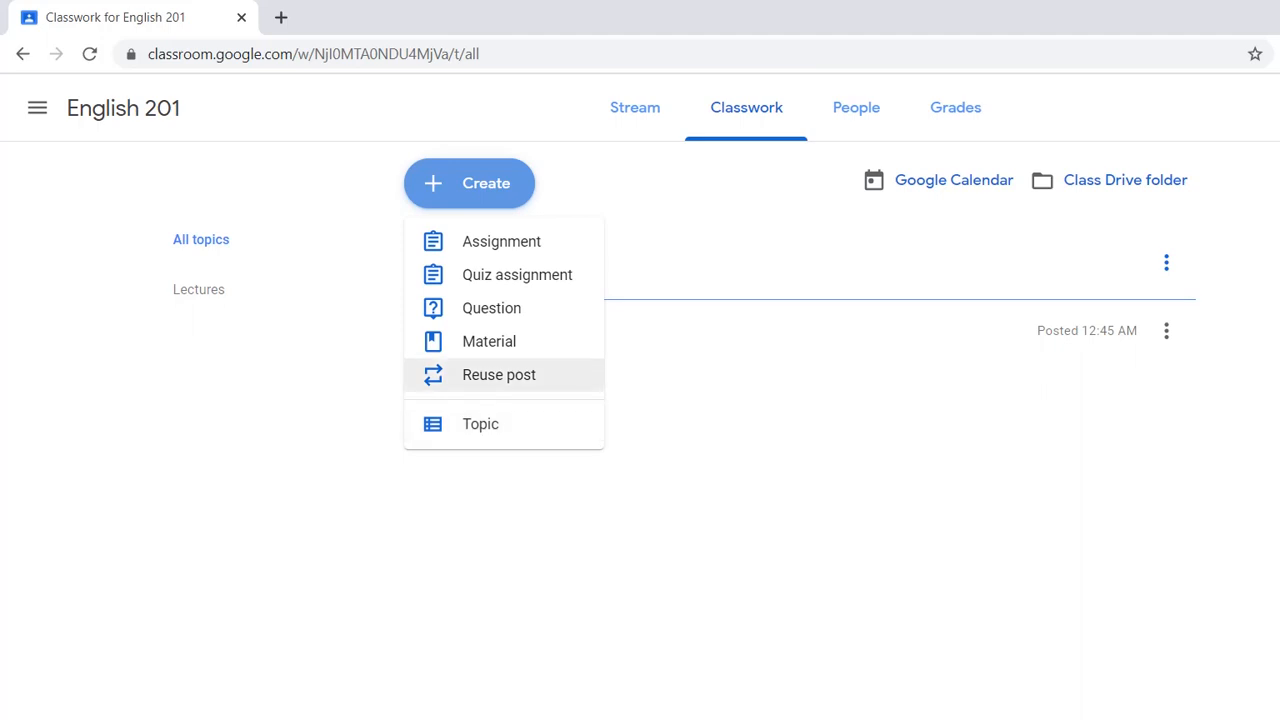
left_click(499, 374)
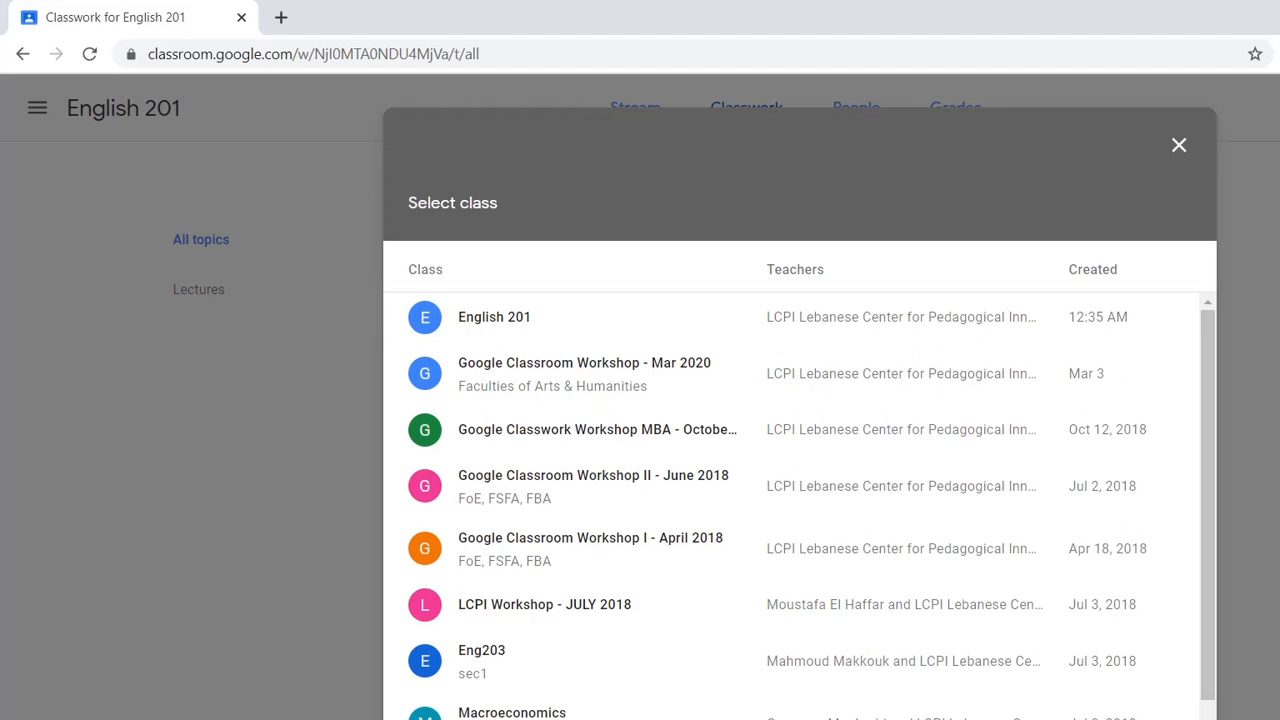
left_click(494, 317)
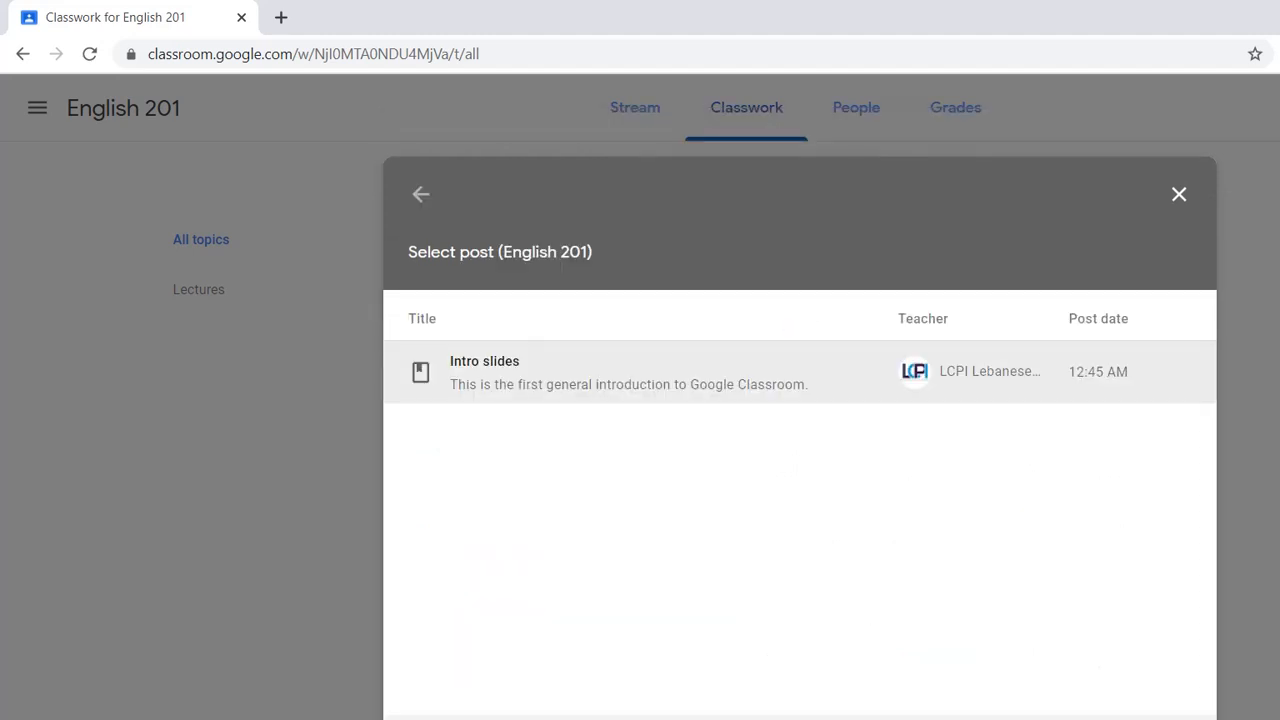